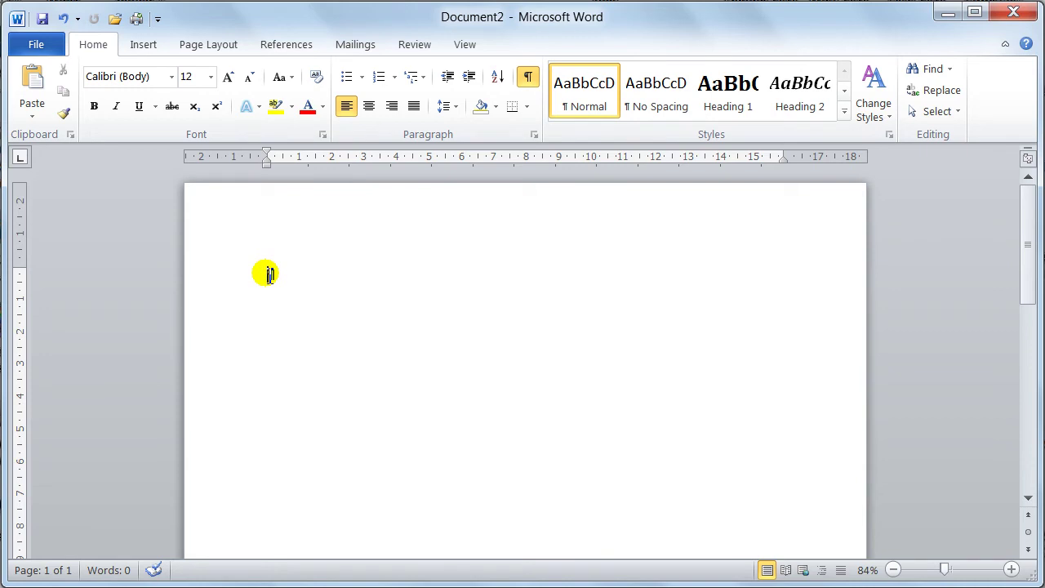
Turn off formatting marks and type 'The cat sat on the mat' as the first line
left_click(527, 76)
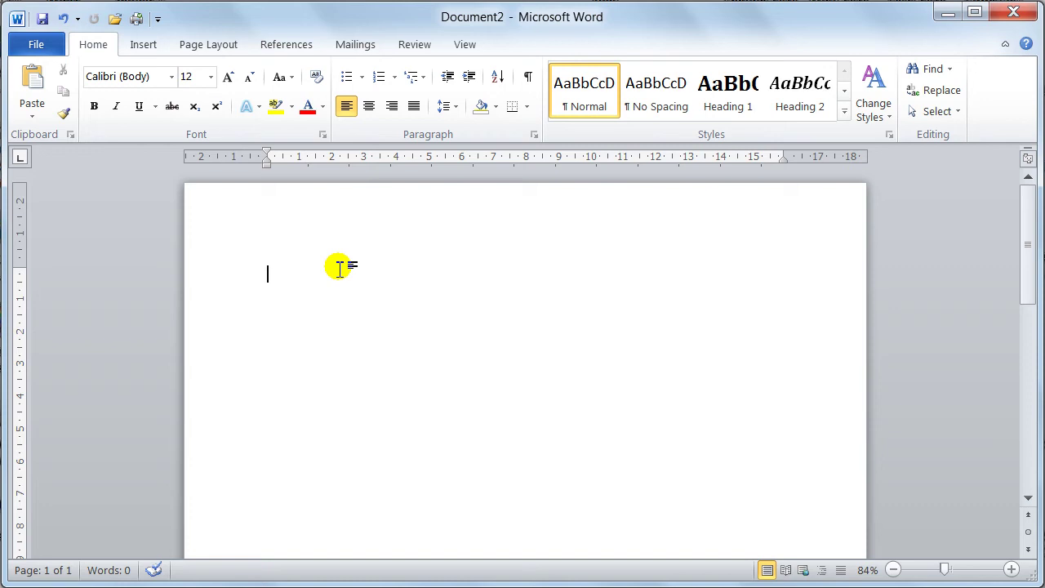
type("The cat sat")
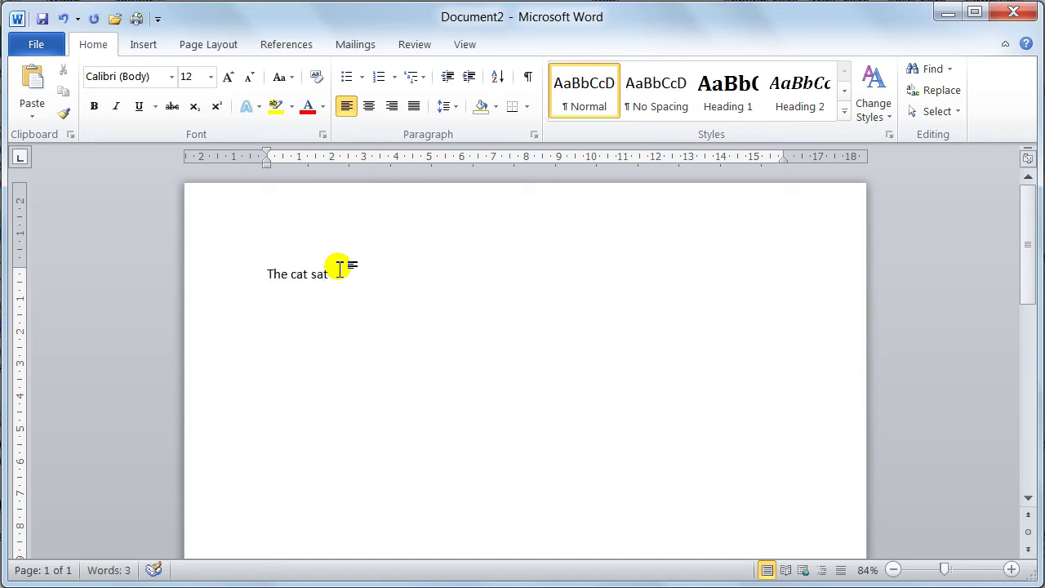
type(" on the mat")
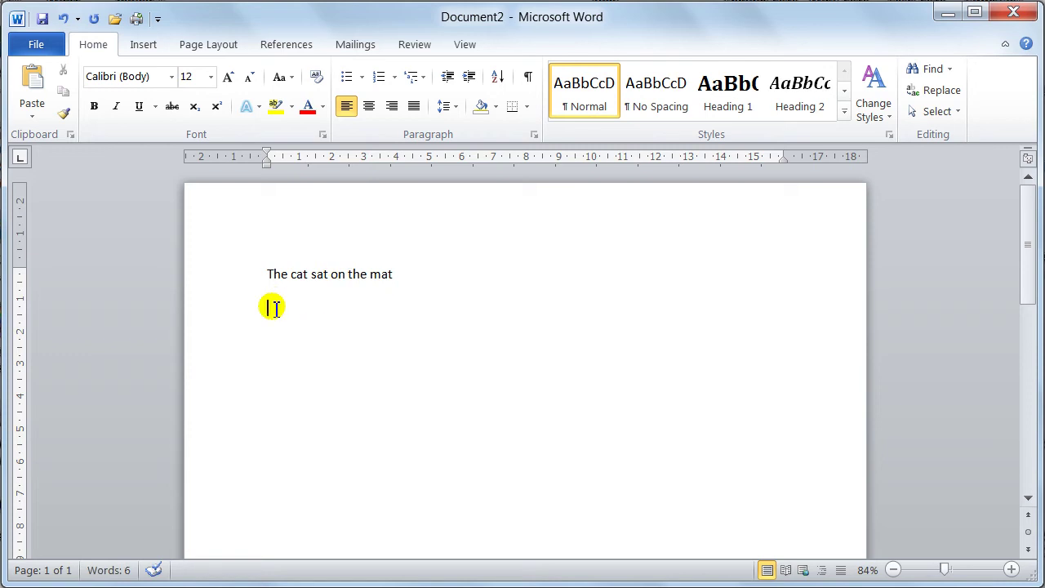
Paste 'The Word Environment' heading and paragraphs, then click below them to clear the paste tag
type("The Word Environment  Microsoft Word 2010 is the second new version of Word since Word 2003. The first was Word 2007. These recent new versions have brought many useful and new features to the program along with important changes to the user interface that are designed to improve access to all of word’s commands, in just two clicks of the mouse.  If you are an experienced word user, you will notice the new interface is vastly different than the previous versions. Even experienced word users will have to reacquaint themselves with the new interface and the new items within it.  If this is the first time you have used Word 2010 \"Word twenty ten\" the first thing to notice is the, new layout of the interface, the new ribbon replaces the old menus, toolbars, and most of the task panes found in word 2003 or previous versions.")
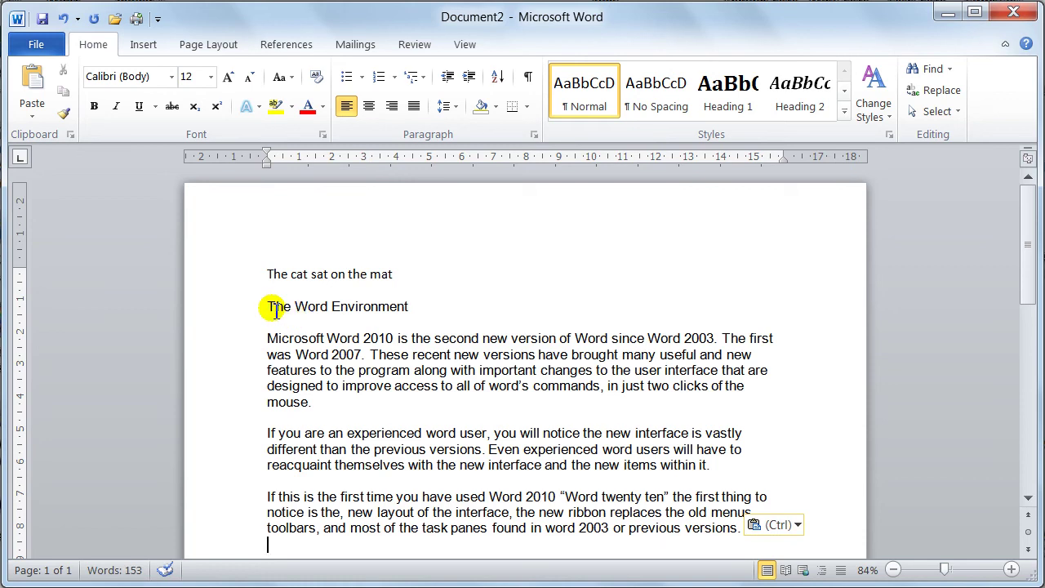
scroll(364, 361, "down", 1)
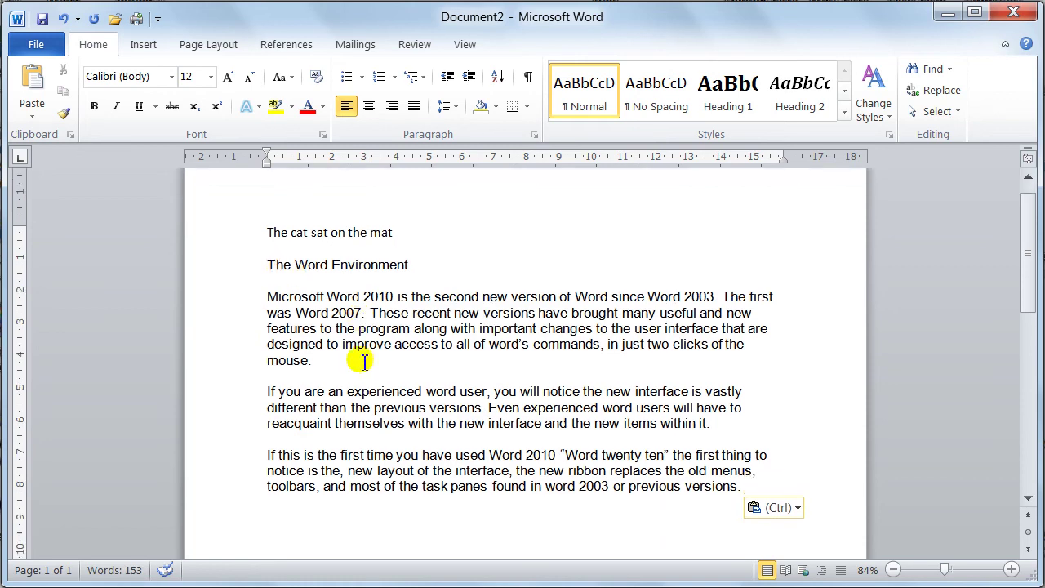
scroll(364, 361, "down", 1)
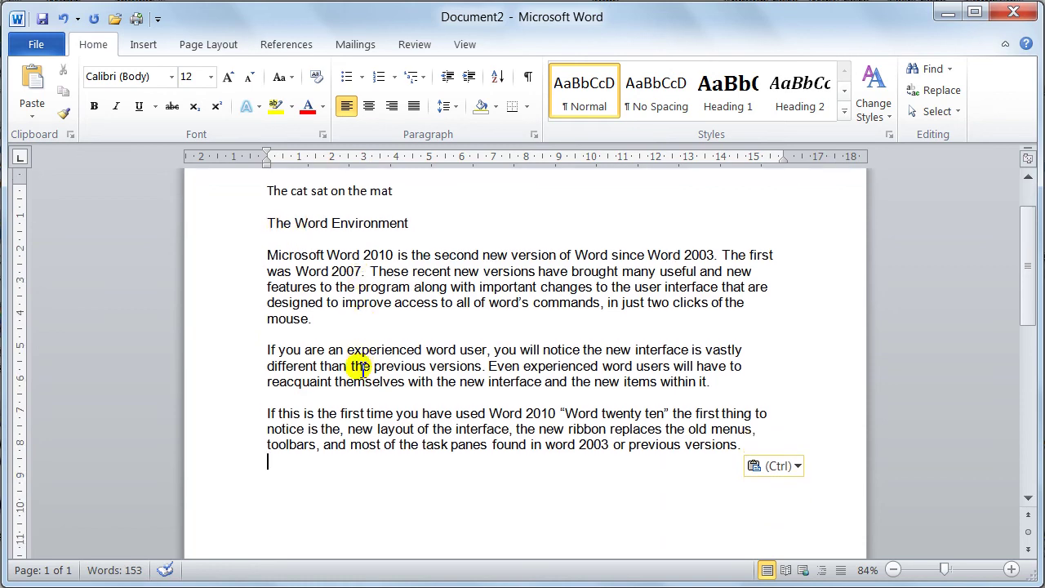
left_click(285, 463)
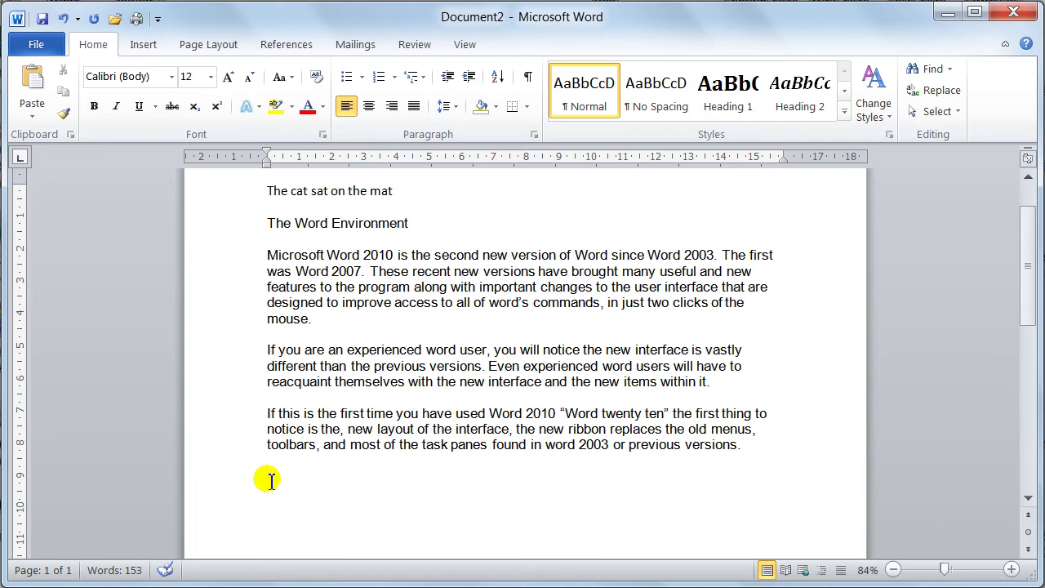
Insert the words 'will insert' after 'program' in the first paragraph
left_click(314, 320)
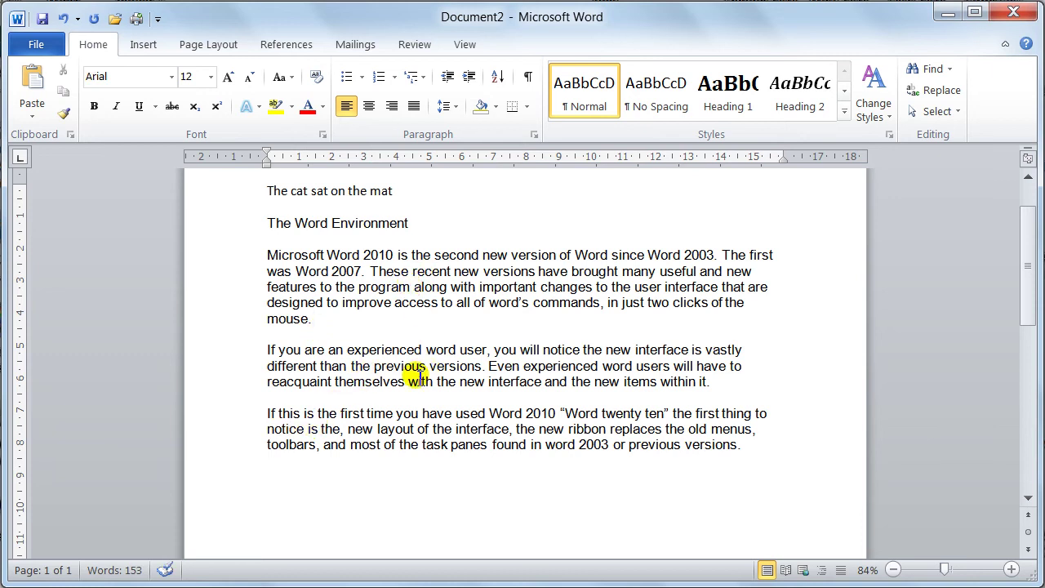
type("wi")
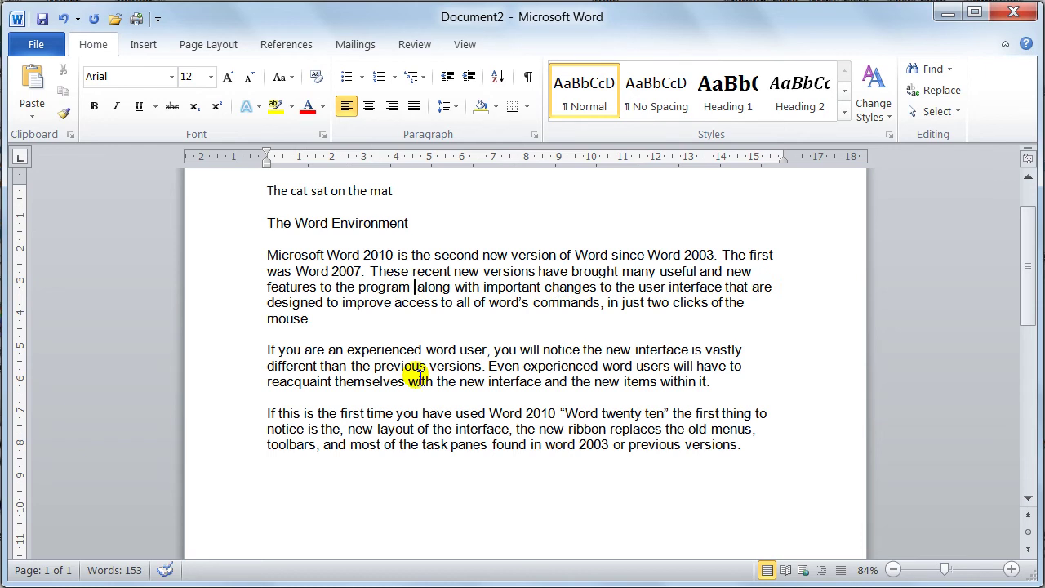
type("ll inse")
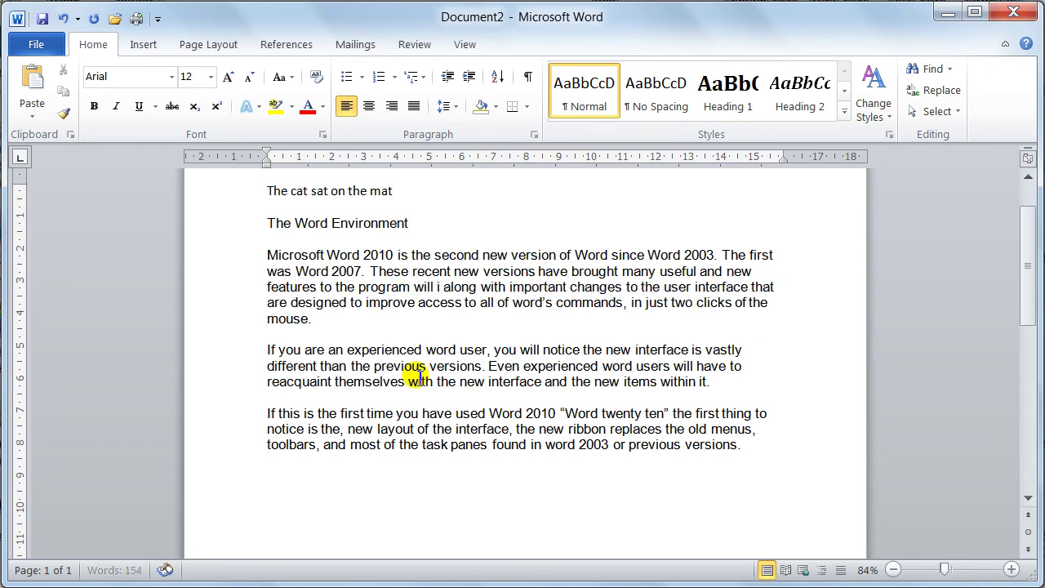
type("rt")
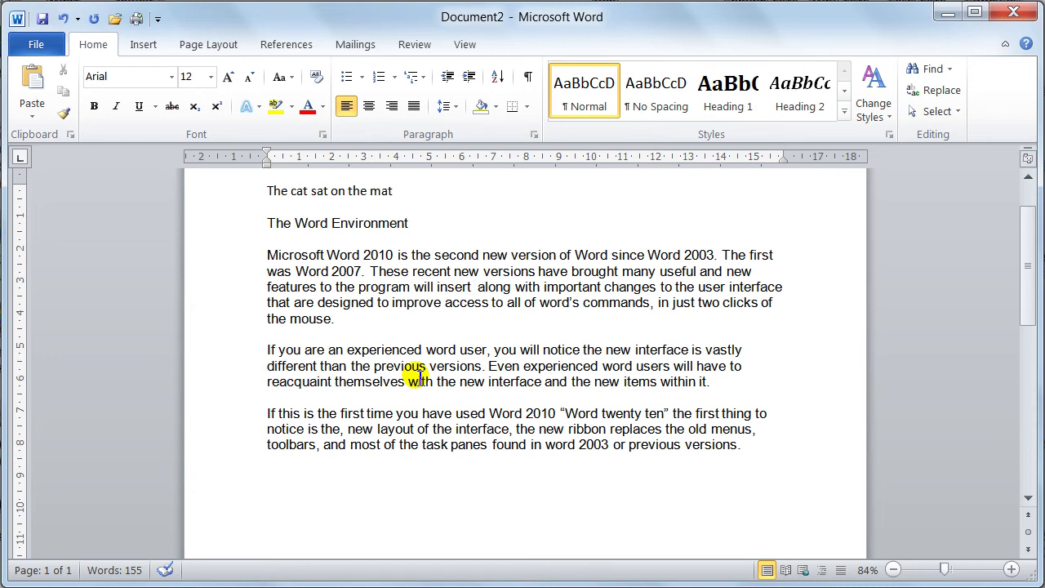
left_click(339, 320)
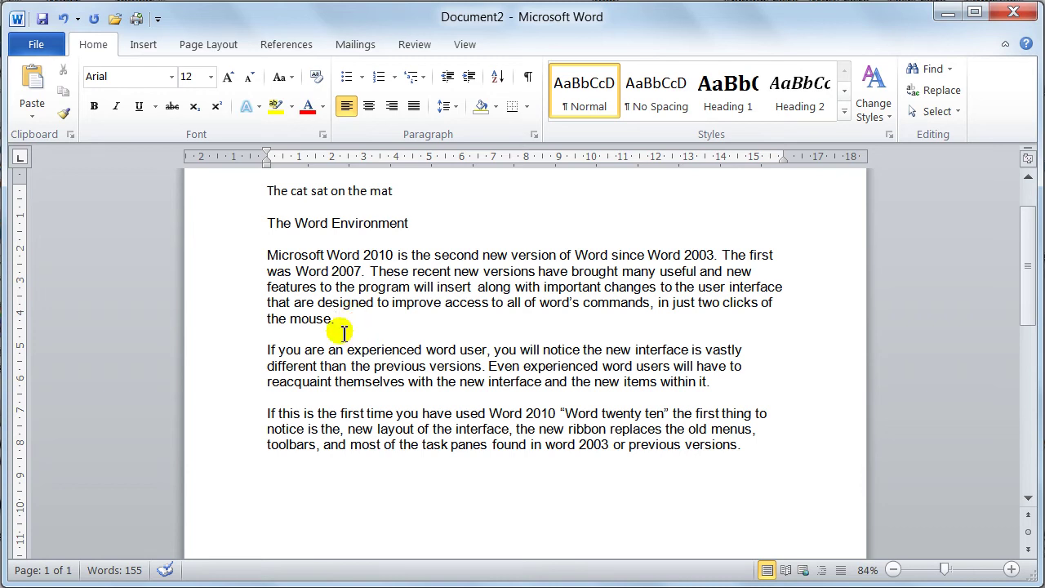
Practise deleting '2010 is the second' and backspacing 'second', undoing each change
left_click_drag(367, 254, 458, 257)
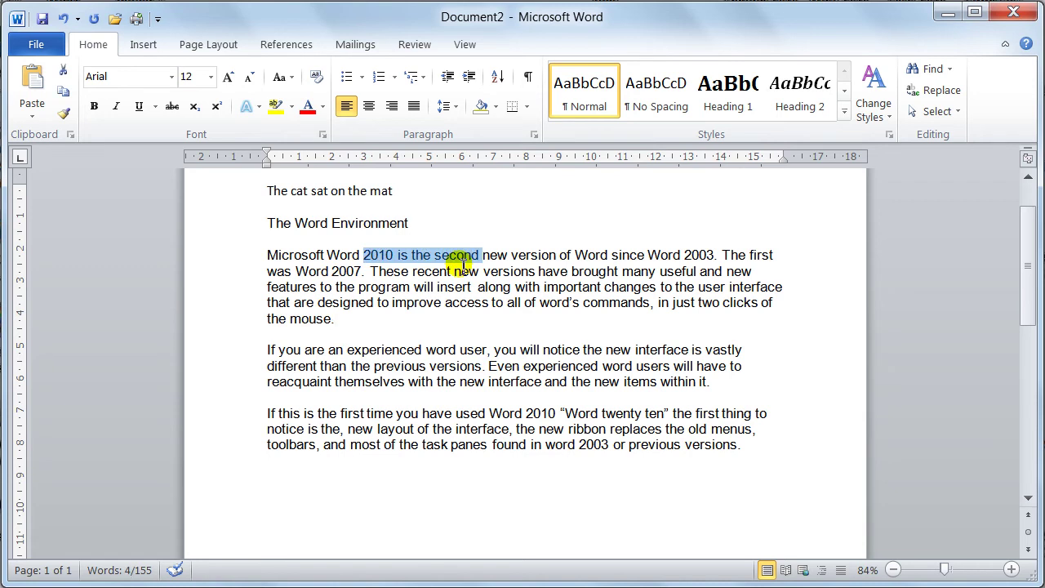
key("Delete")
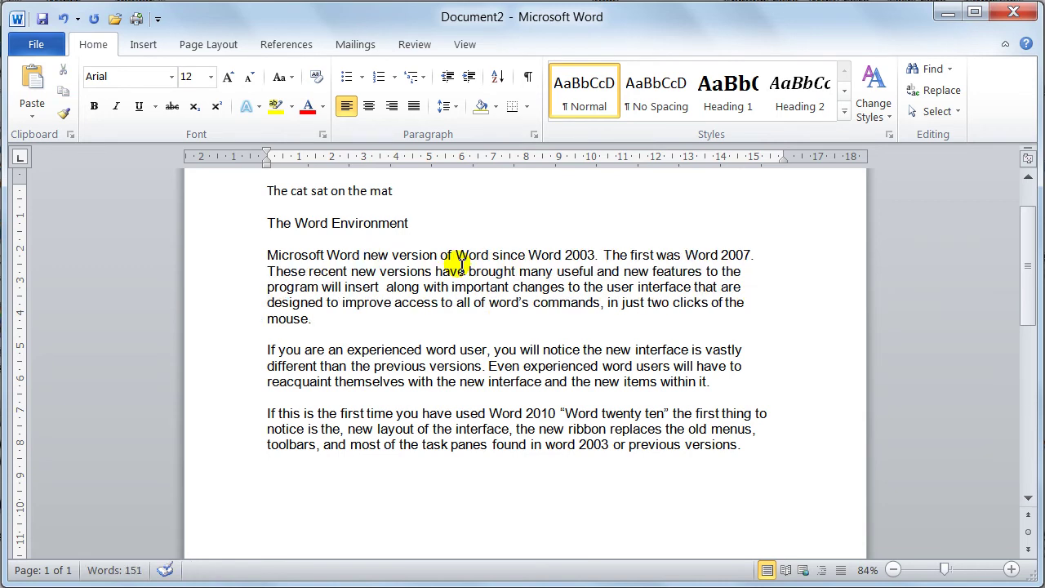
key("ctrl+z")
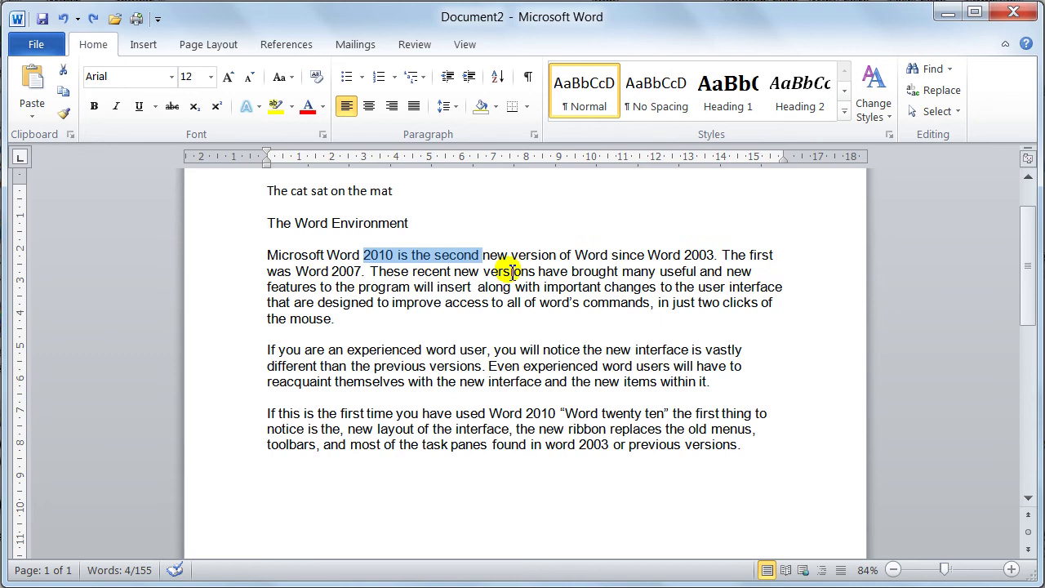
left_click(482, 256)
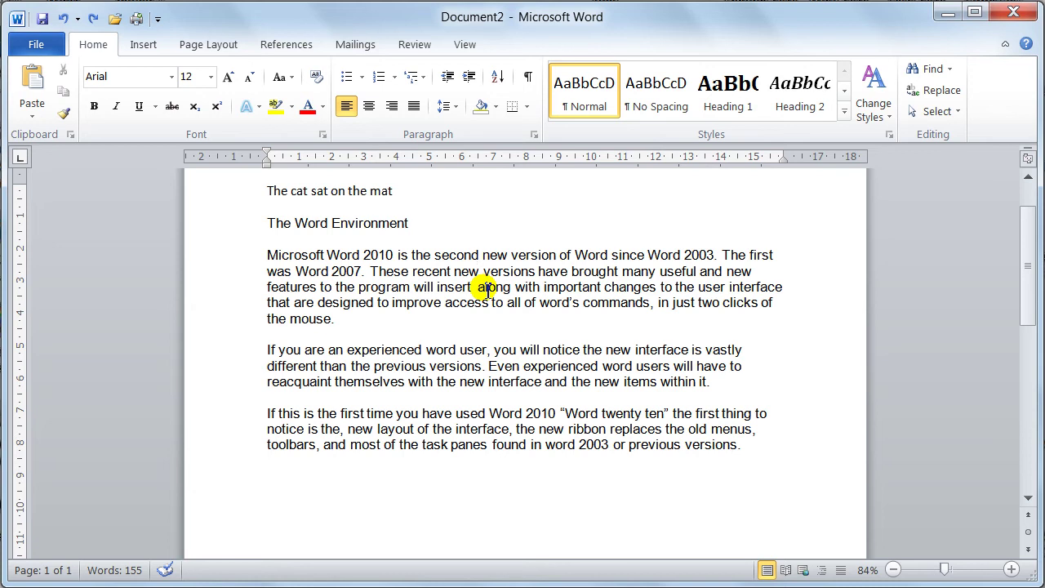
key("BackSpace")
key("BackSpace")
key("BackSpace")
key("BackSpace")
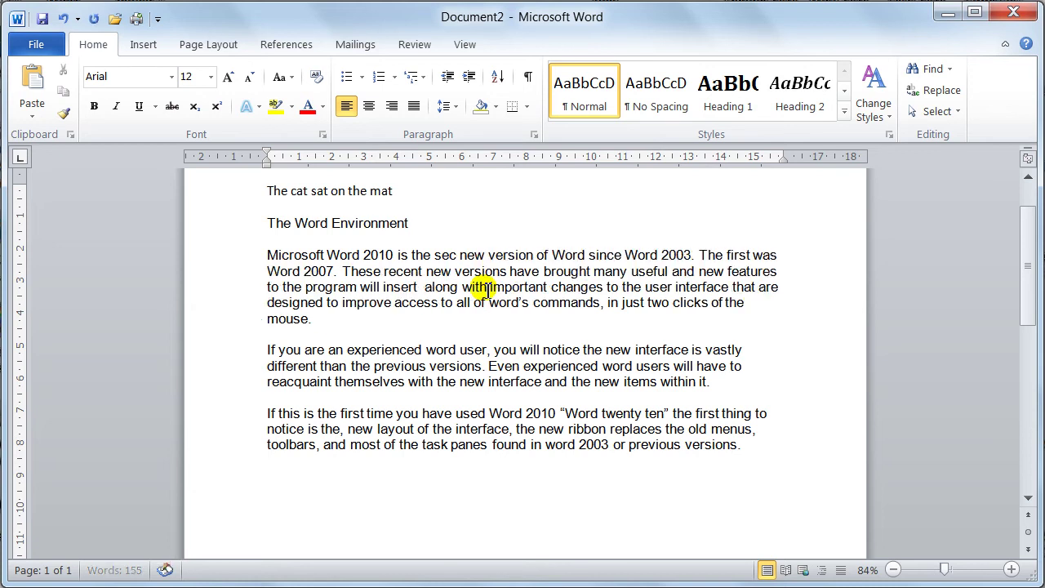
key("BackSpace")
key("BackSpace")
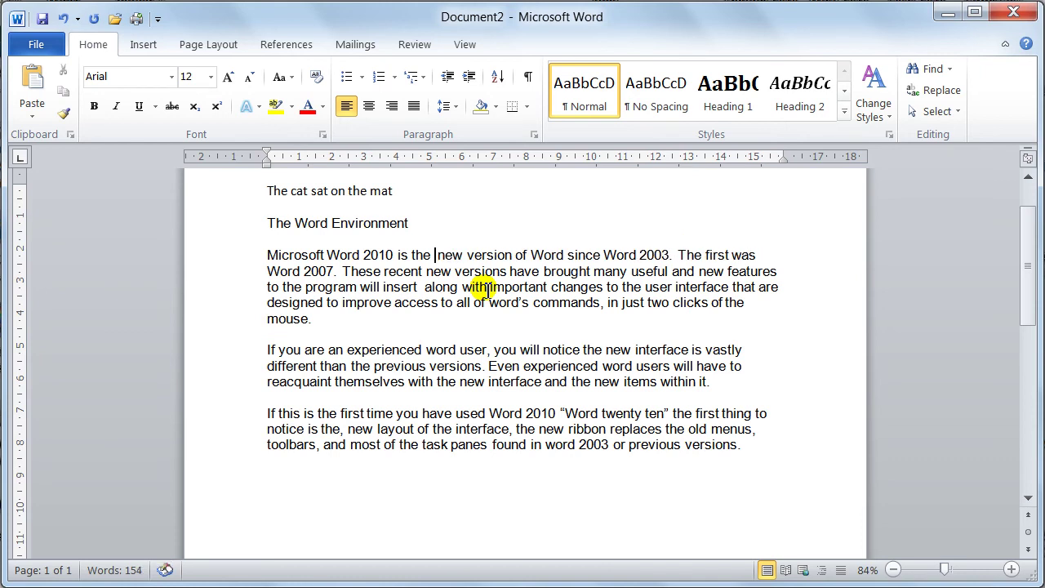
key("ctrl+z")
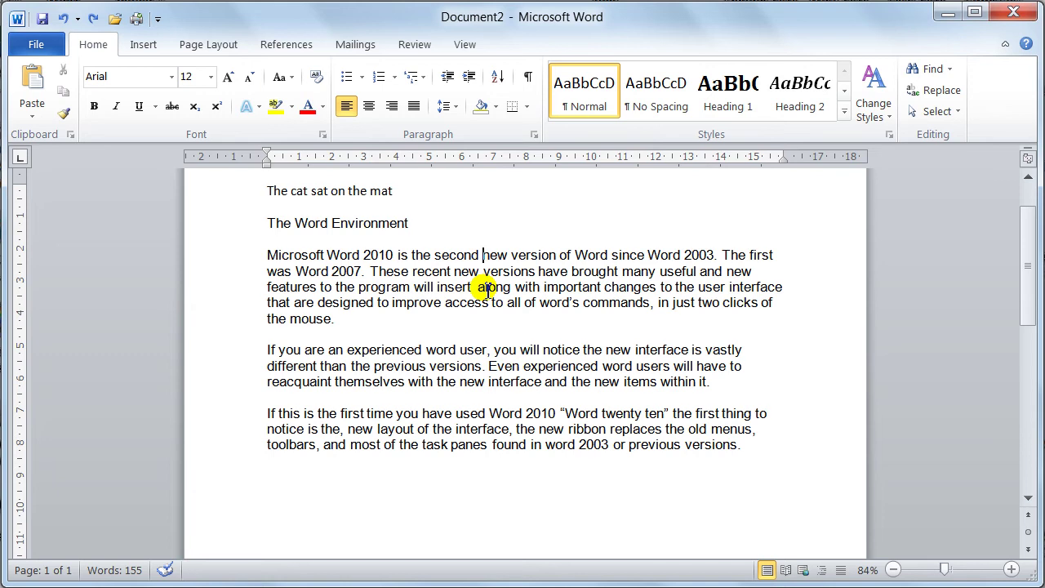
Delete 'new' after 'second', restoring the accidentally removed letters of 'version'
key("Delete")
key("Delete")
key("Delete")
key("Delete")
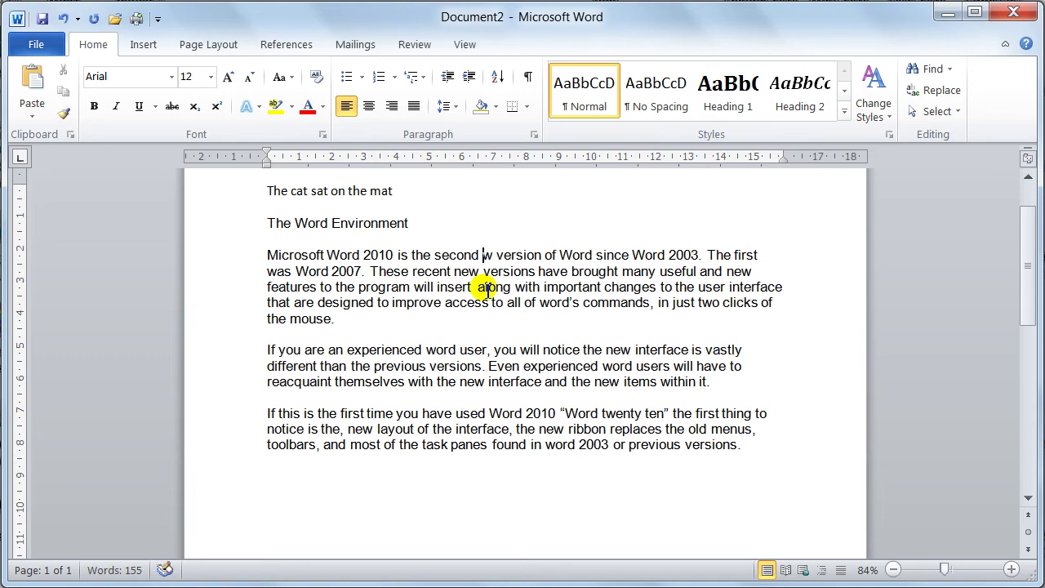
key("Delete")
key("Delete")
key("Delete")
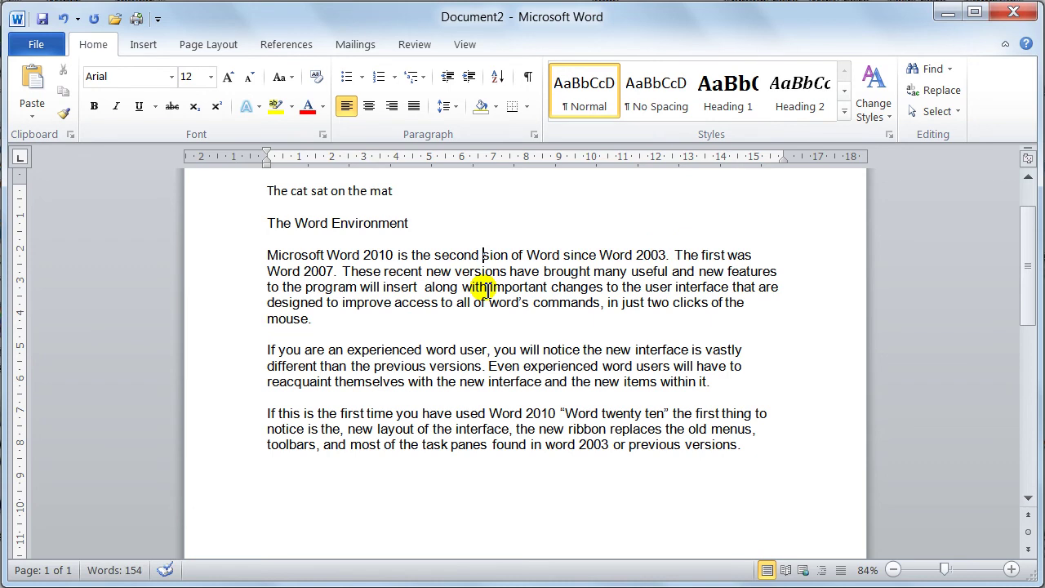
key("ctrl+z")
key("ctrl+z")
key("ctrl+z")
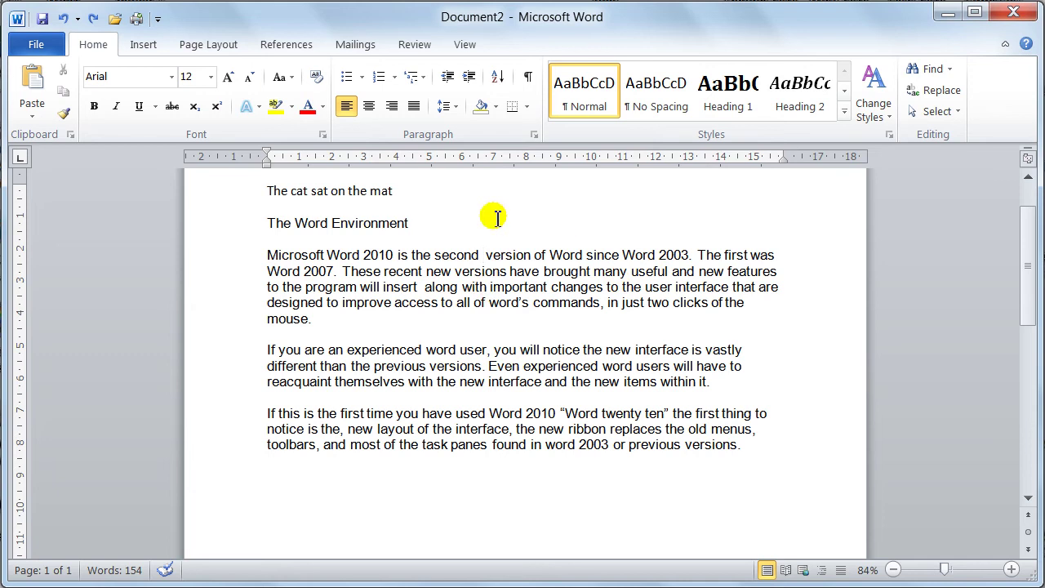
Delete 'second' and undo repeatedly until the first paragraph reads 'the second new version' again
left_click_drag(435, 256, 481, 256)
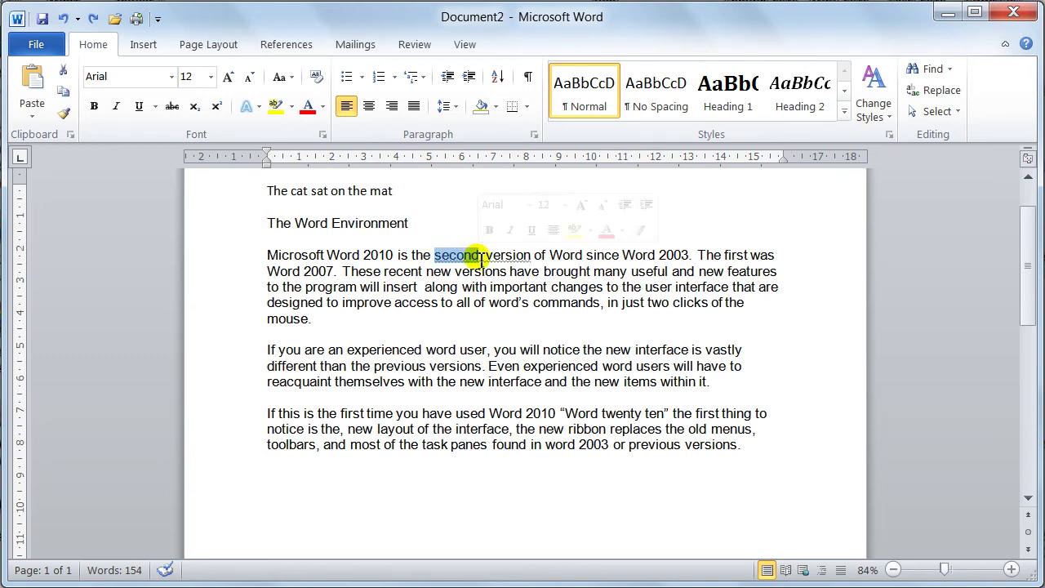
key("Delete")
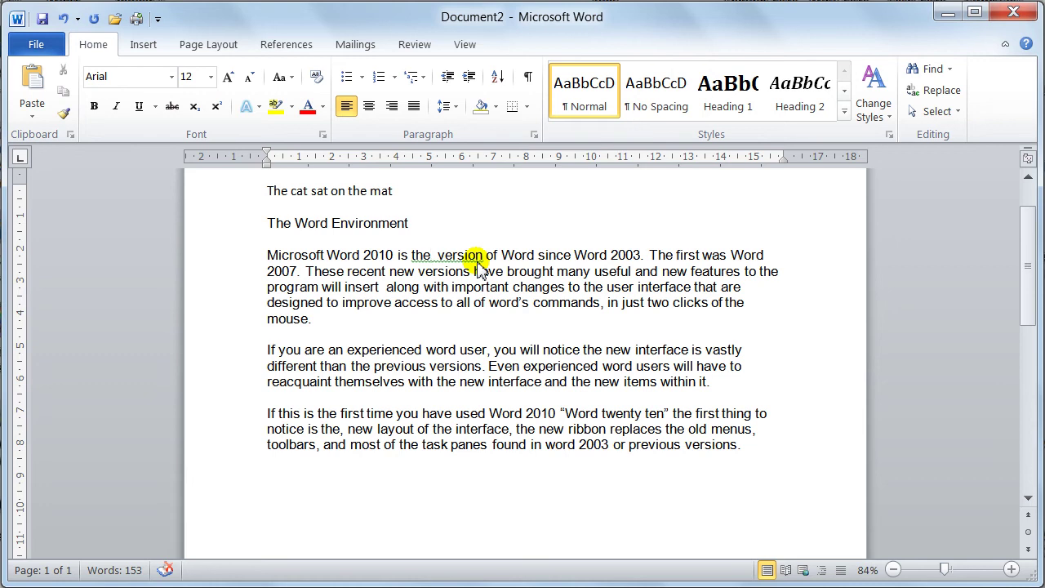
key("ctrl+z")
key("ctrl+z")
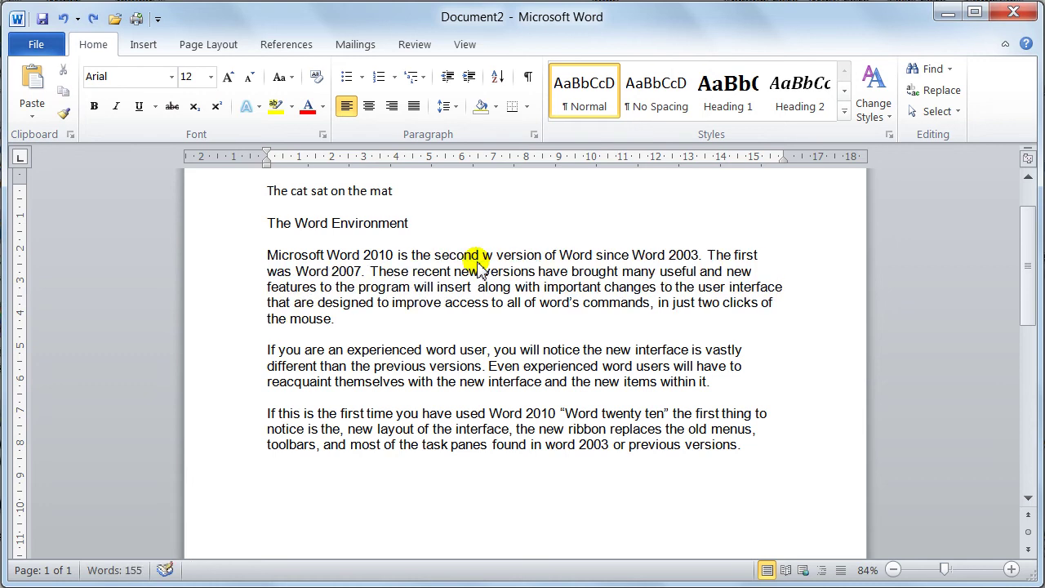
key("ctrl+z")
key("ctrl+z")
key("ctrl+z")
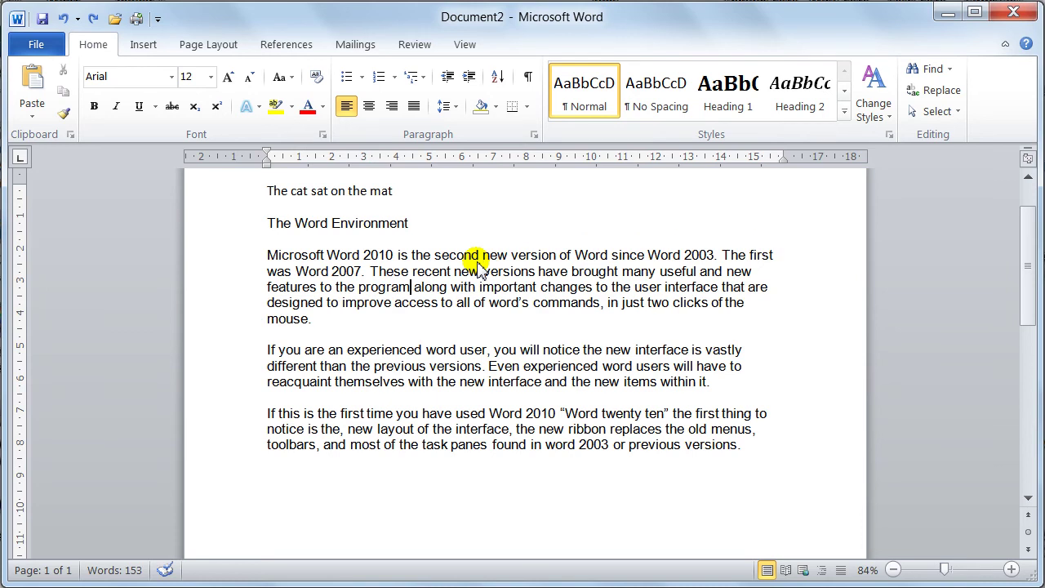
Delete the whole first paragraph, then undo to bring it back
left_click(276, 256)
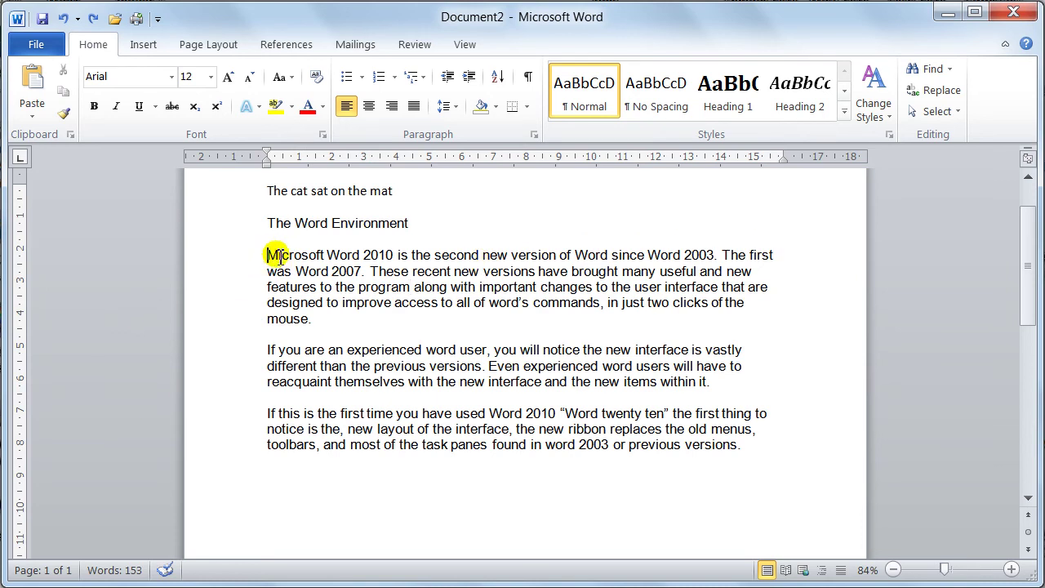
left_click_drag(278, 256, 315, 322)
key("Delete")
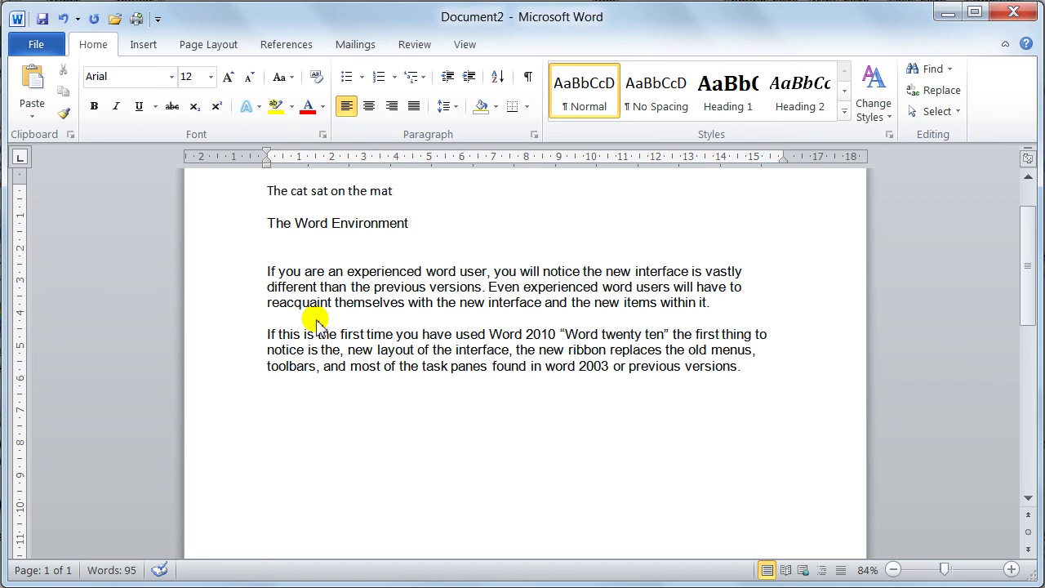
key("ctrl+z")
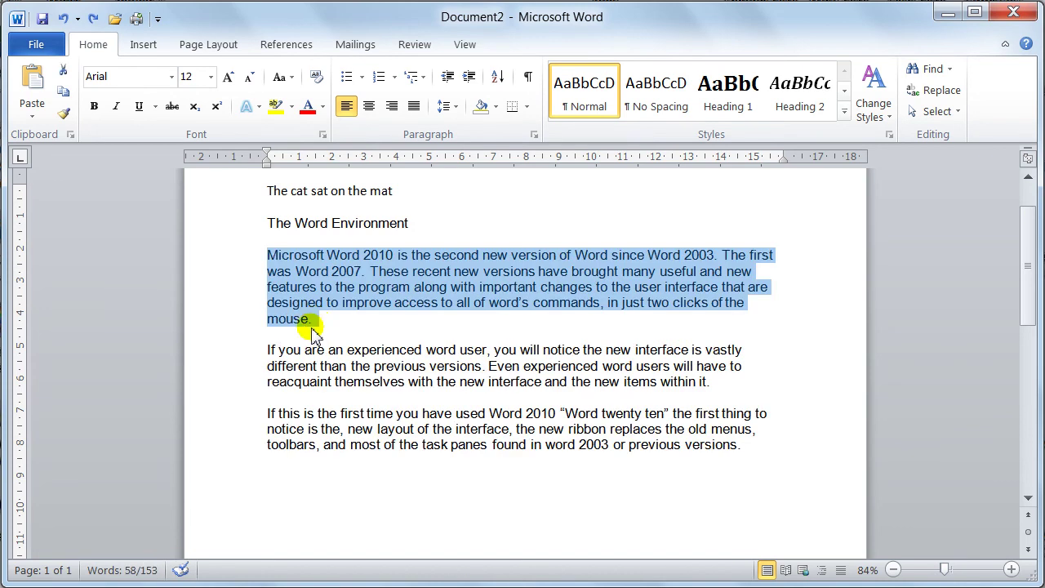
left_click(335, 322)
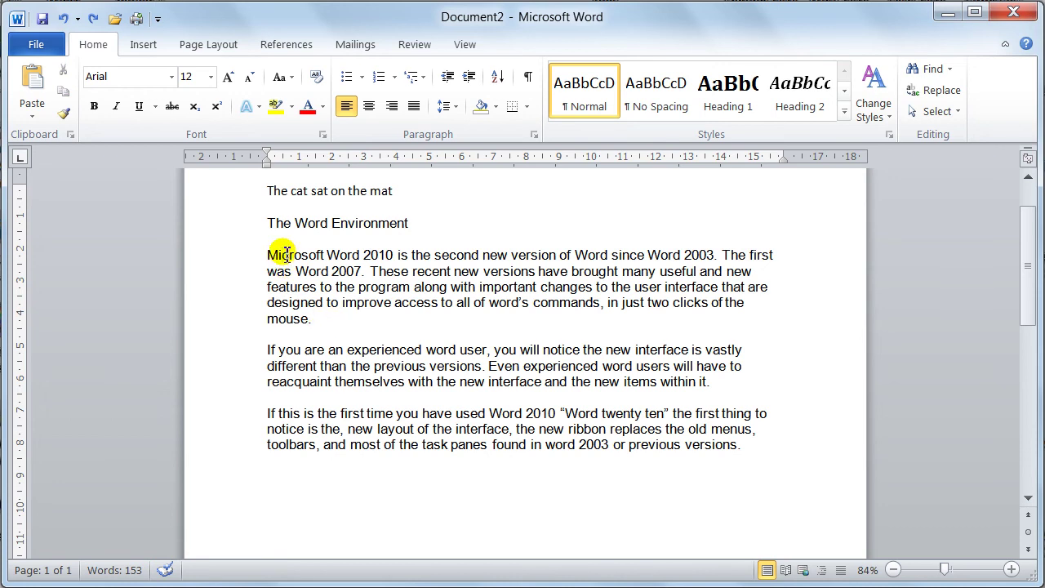
left_click(267, 254)
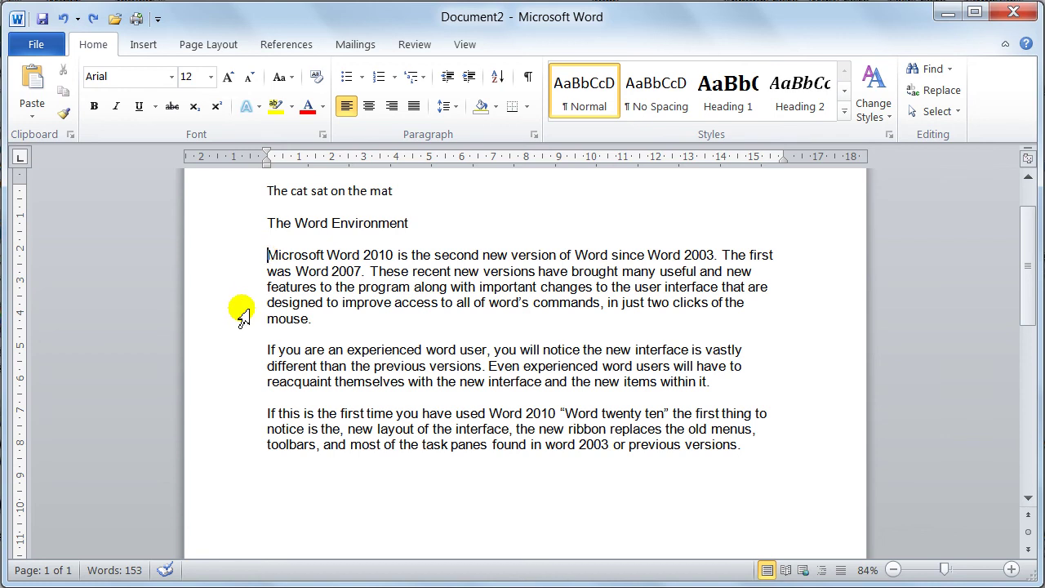
key("Down")
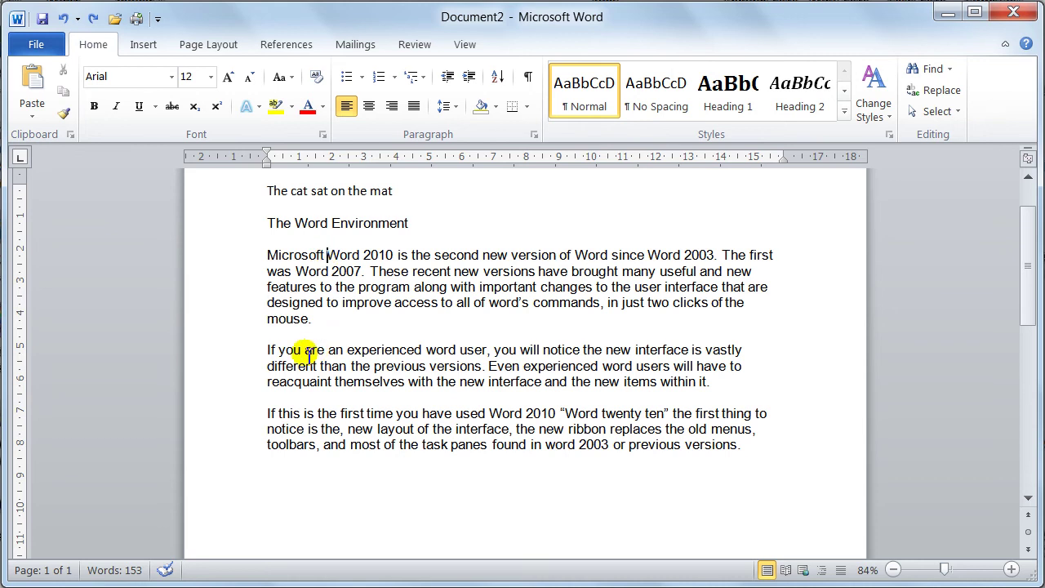
key("Down")
key("Up")
key("Left")
key("Left")
key("Left")
key("Left")
key("Right")
key("Right")
key("Right")
key("Right")
key("Right")
key("Right")
key("Left")
key("Left")
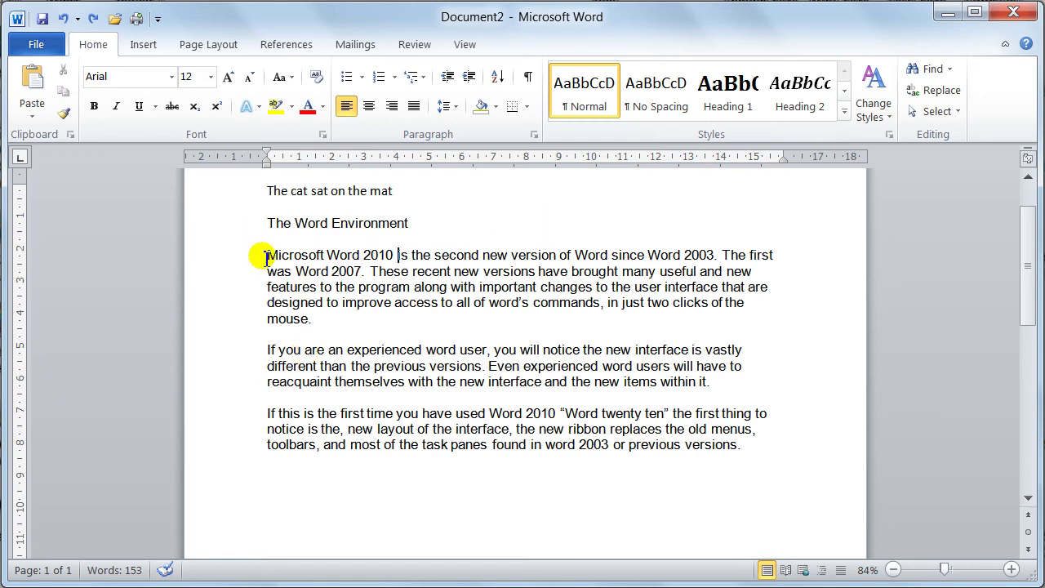
left_click(707, 382)
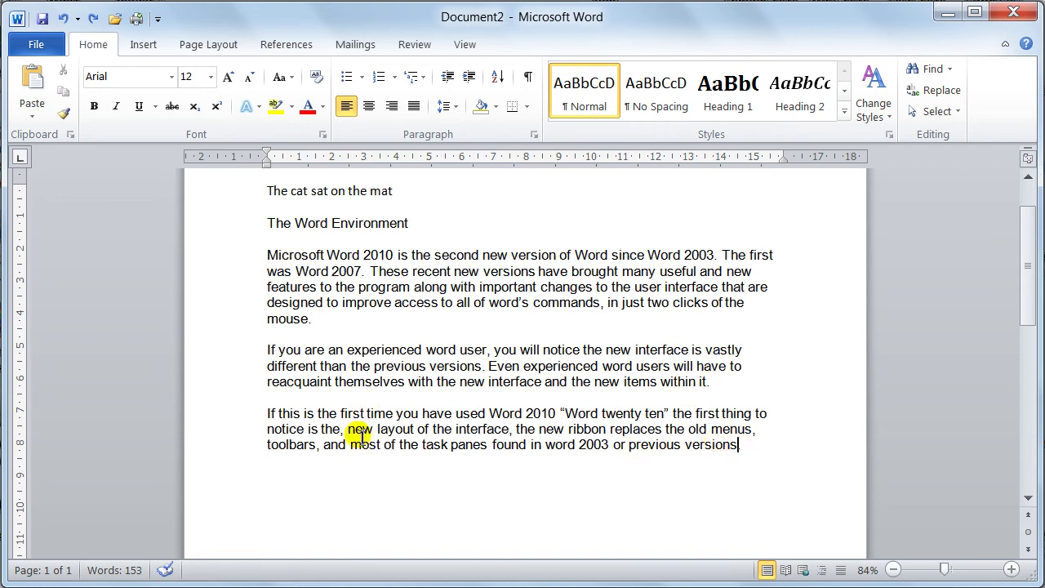
left_click(267, 446)
left_click(270, 383)
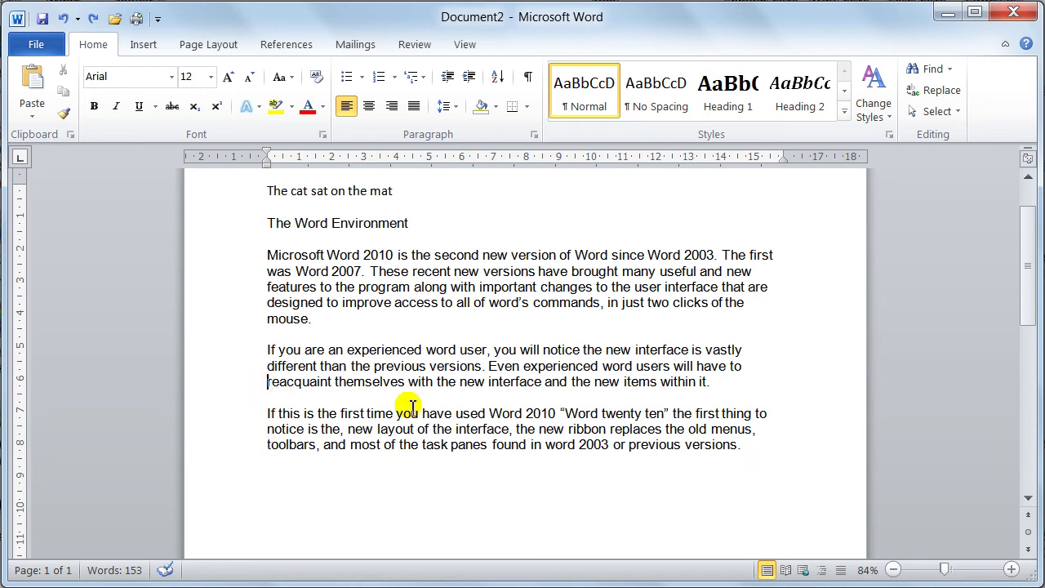
left_click(447, 353)
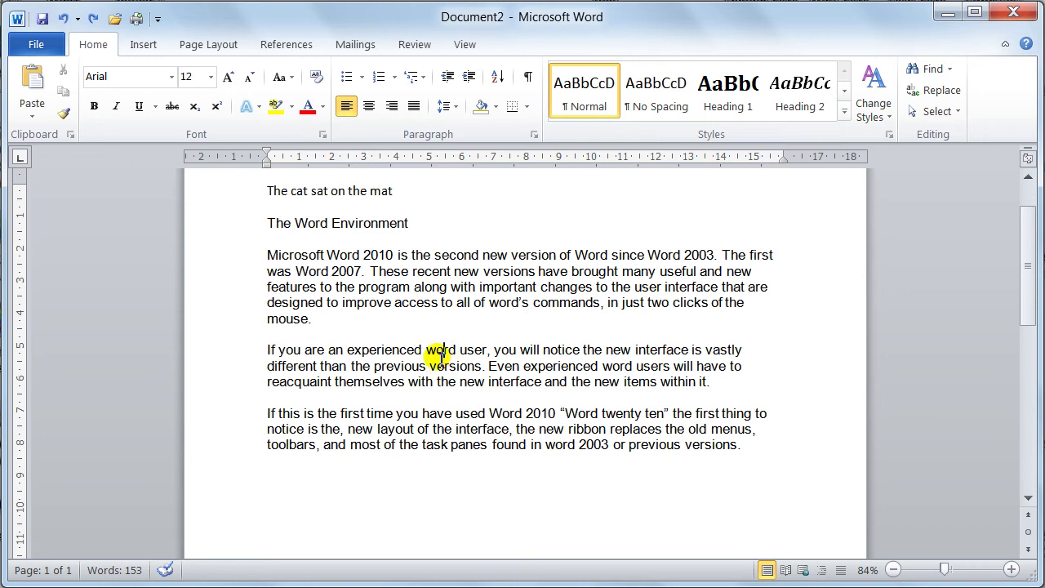
left_click(560, 351)
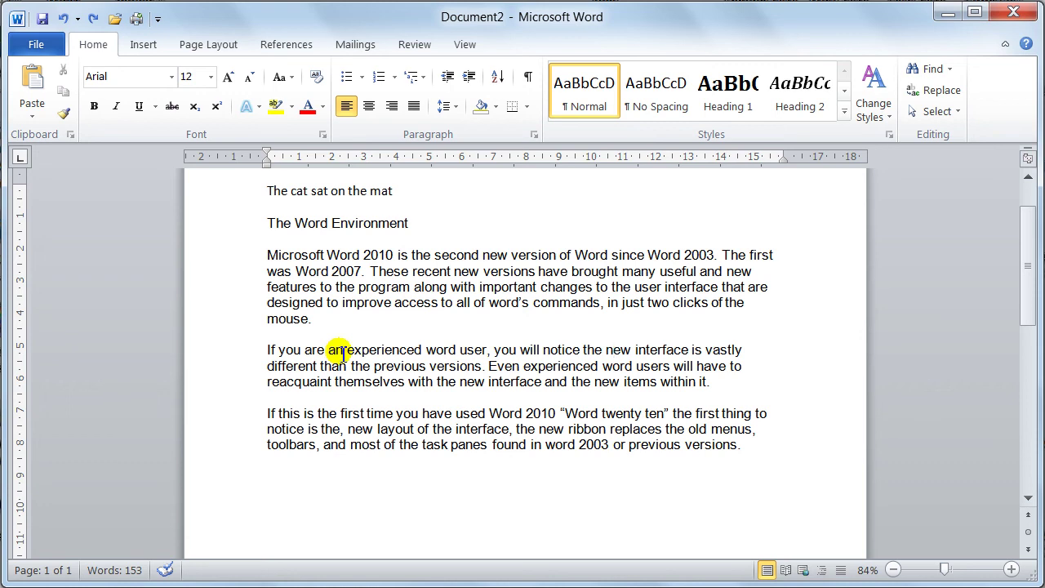
left_click(748, 444)
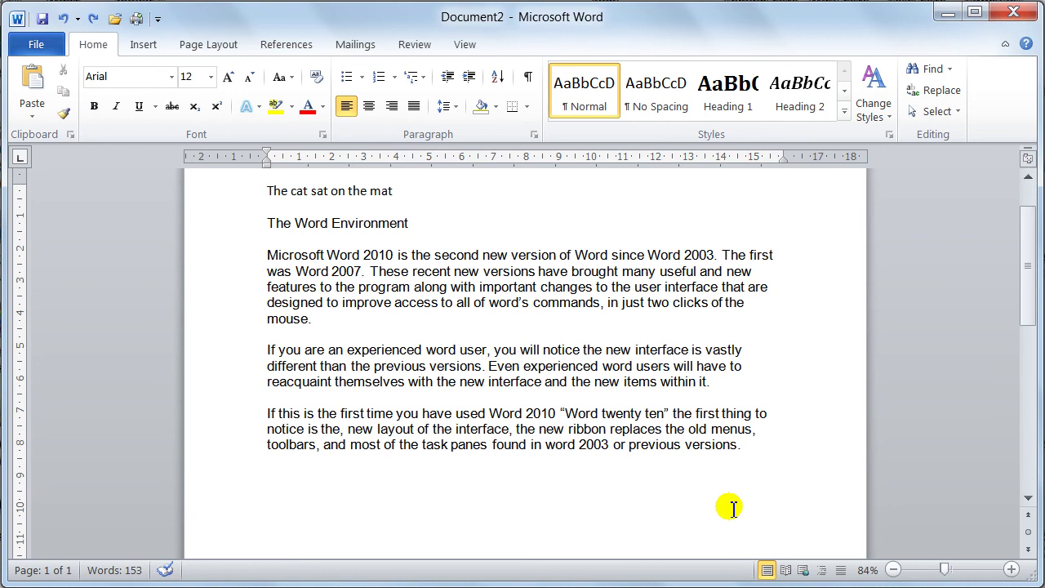
key("Up")
key("Up")
key("Up")
key("Up")
scroll(733, 508, "up", 2)
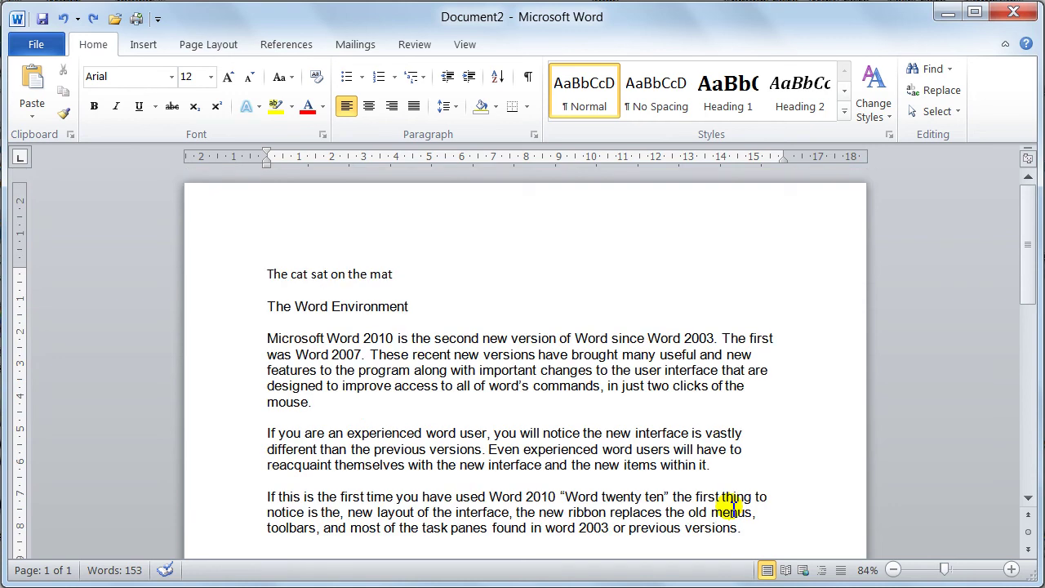
key("ctrl+End")
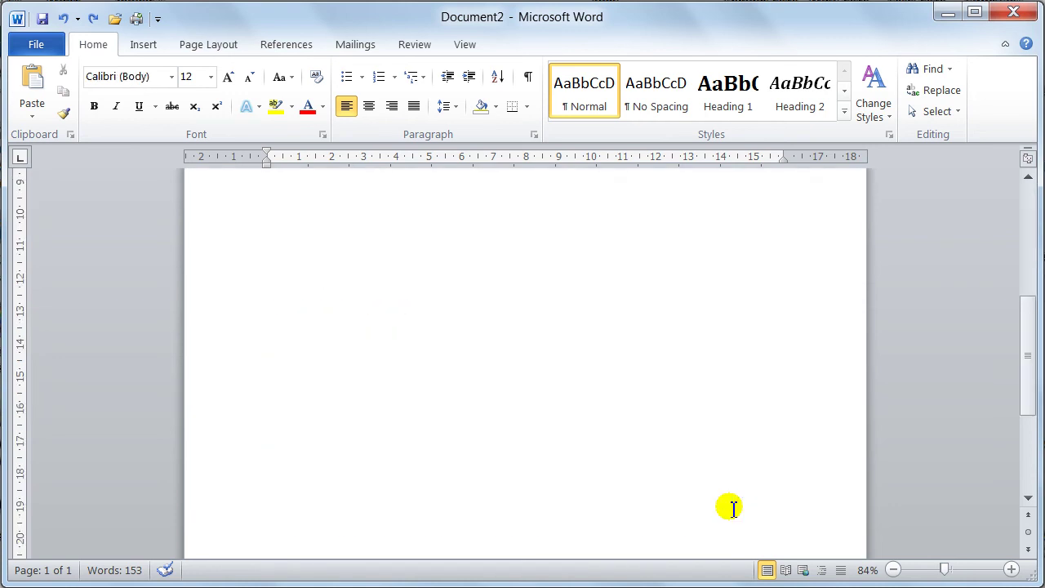
scroll(733, 507, "down", 5)
scroll(733, 508, "up", 10)
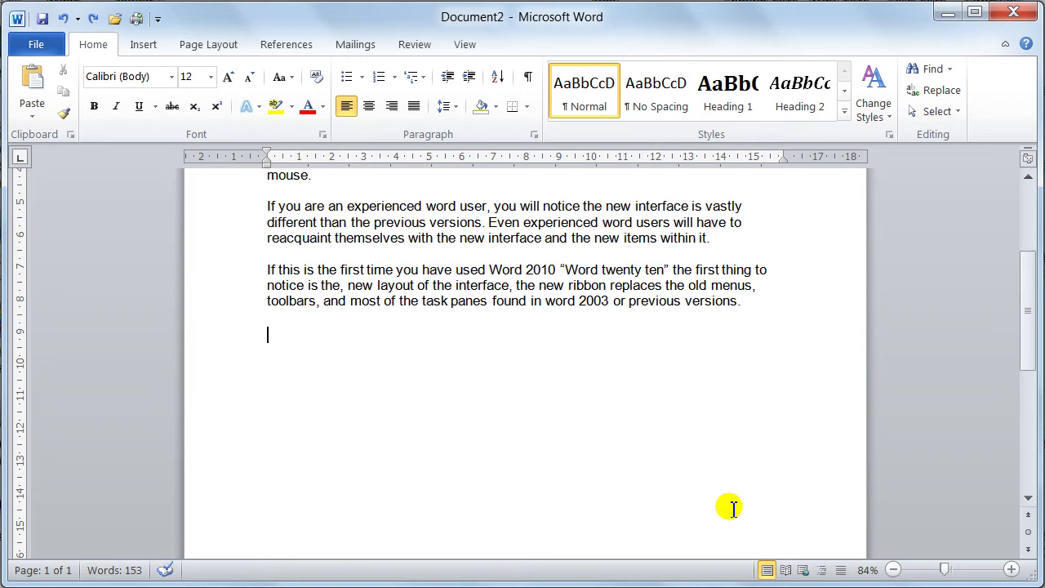
key("ctrl+Up")
key("ctrl+Up")
key("ctrl+Up")
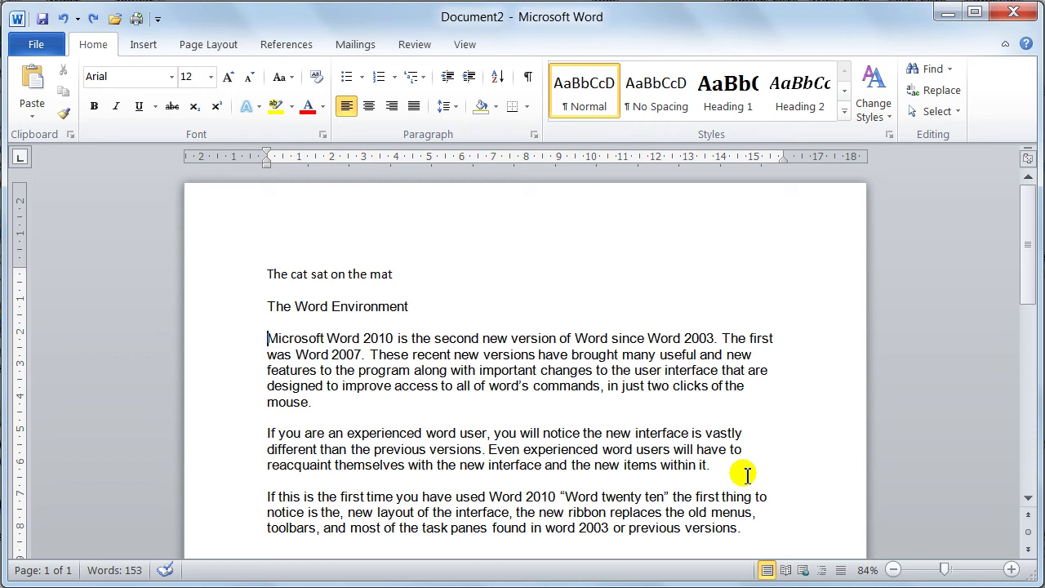
scroll(686, 486, "down", 1)
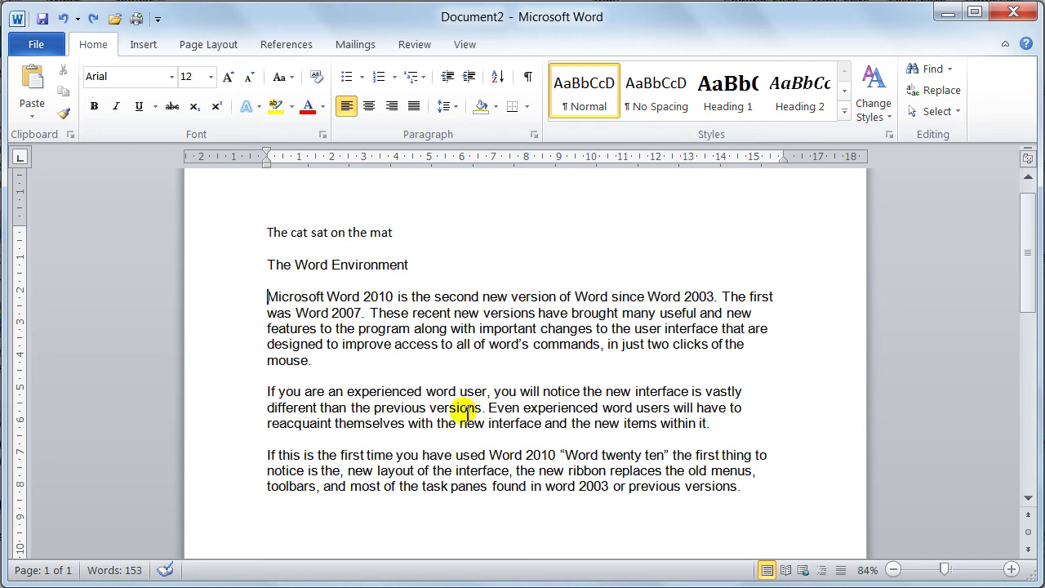
left_click(270, 232)
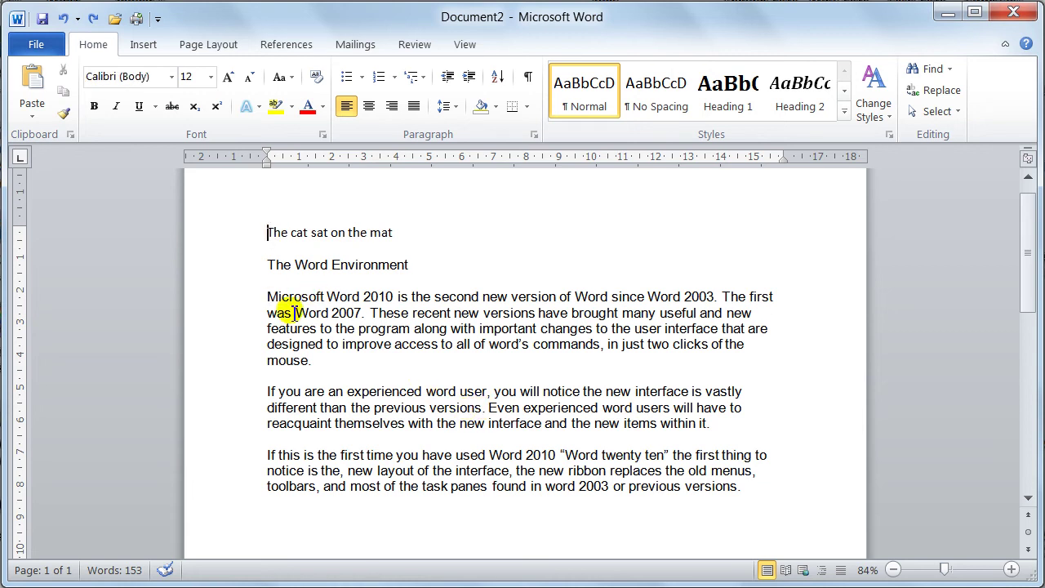
key("ctrl+End")
key("ctrl+Home")
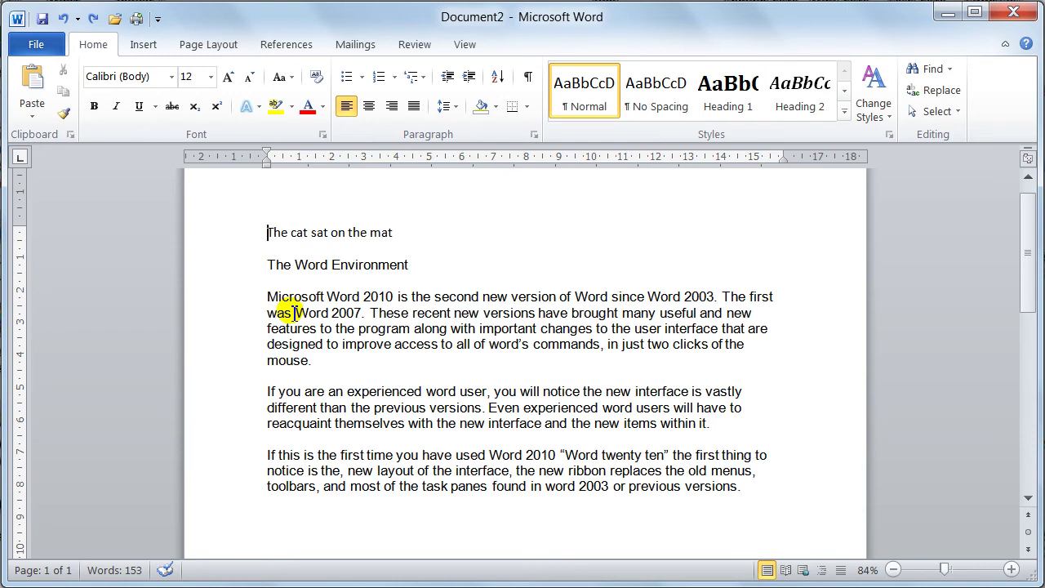
left_click(295, 265)
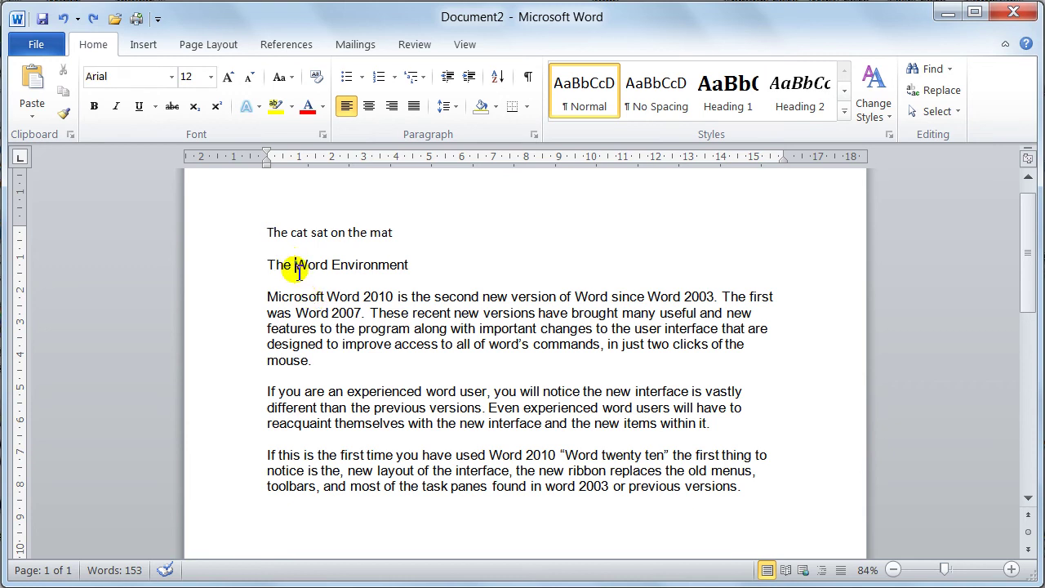
left_click_drag(297, 264, 522, 315)
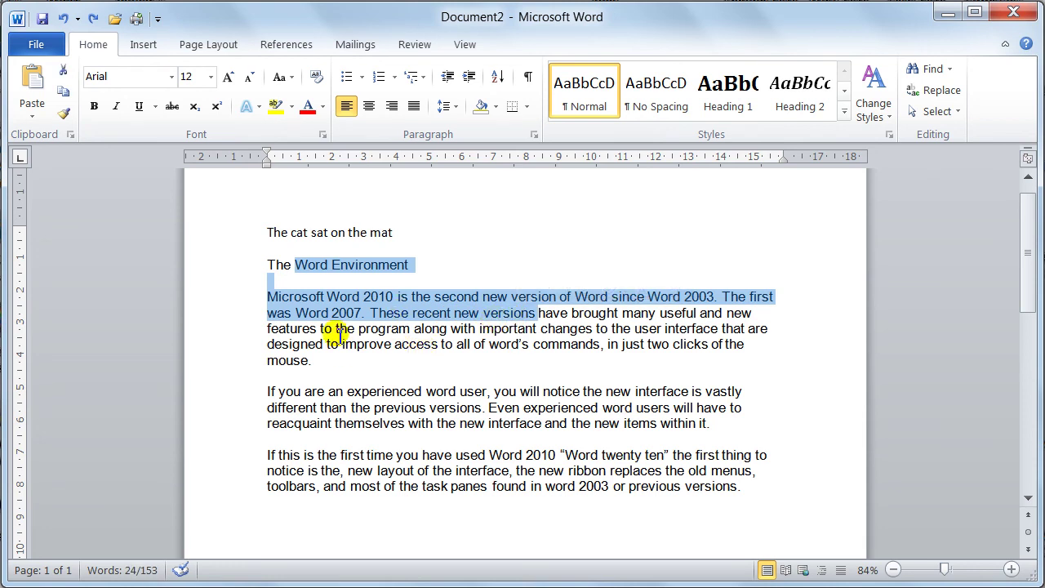
left_click_drag(350, 391, 526, 433)
left_click(435, 318)
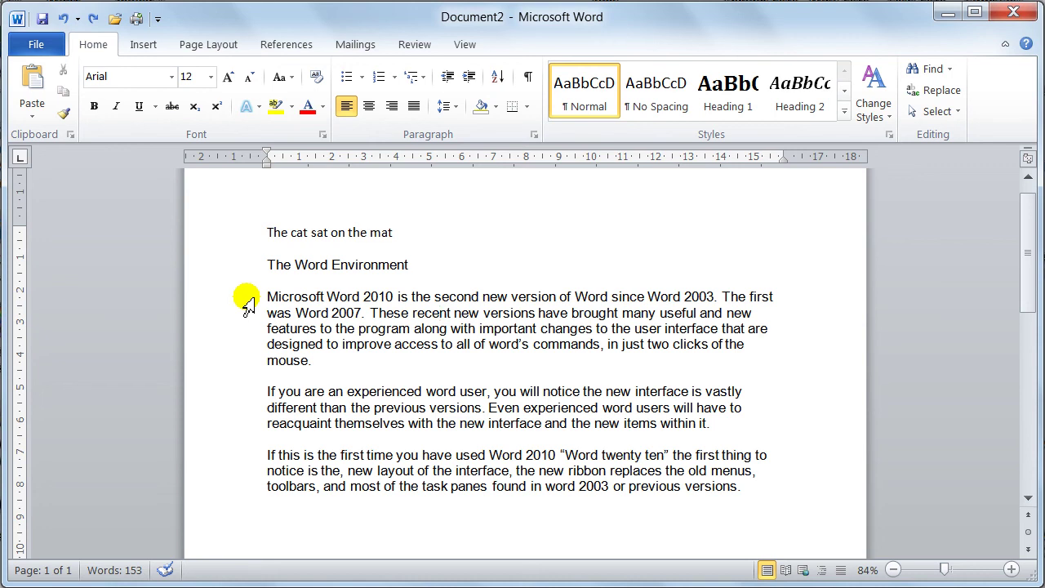
left_click(247, 304)
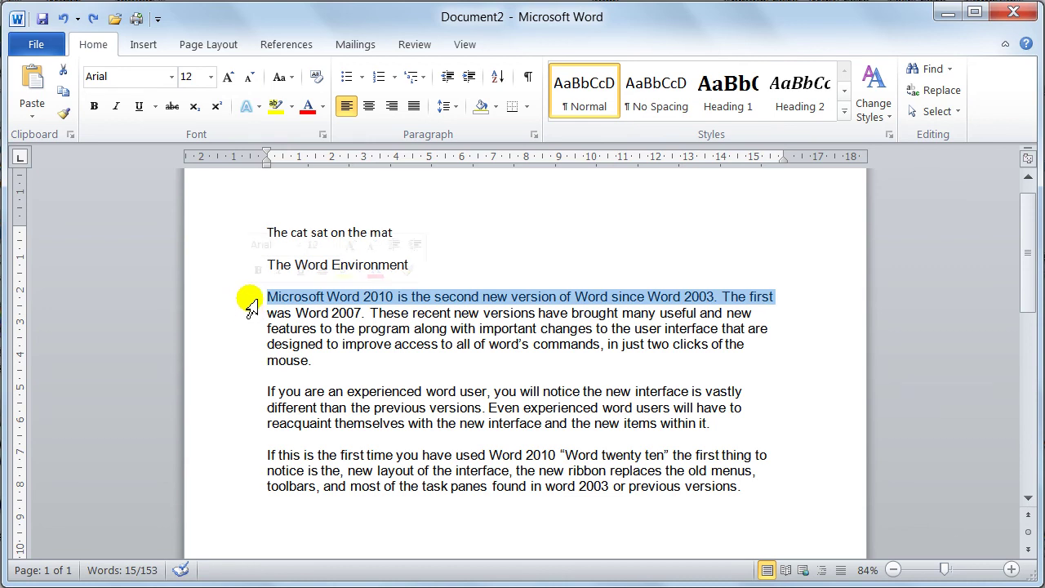
mouse_move(250, 300)
left_mouse_down()
mouse_move(256, 425)
mouse_move(261, 302)
left_mouse_up()
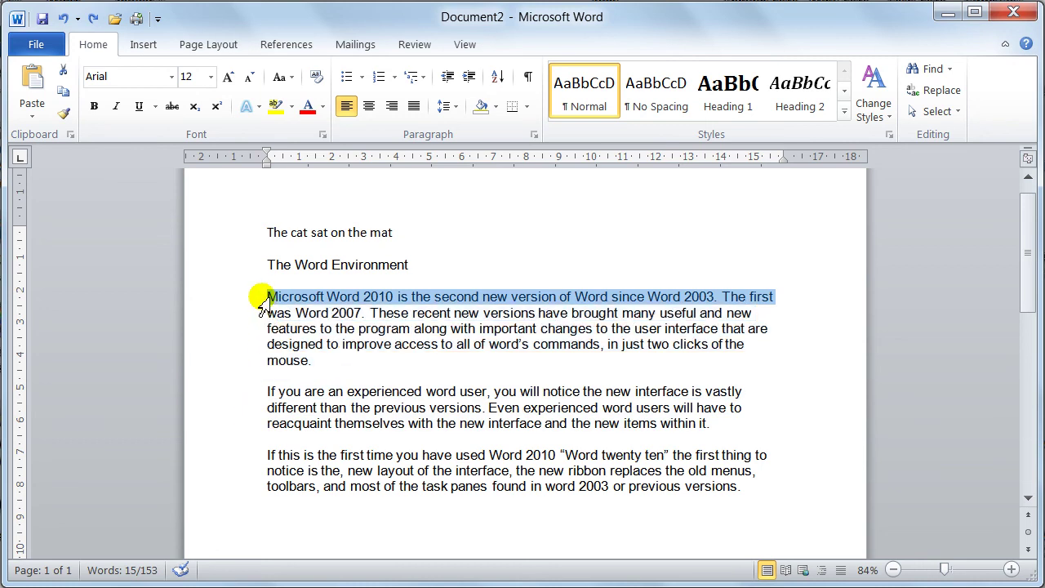
left_click(267, 299)
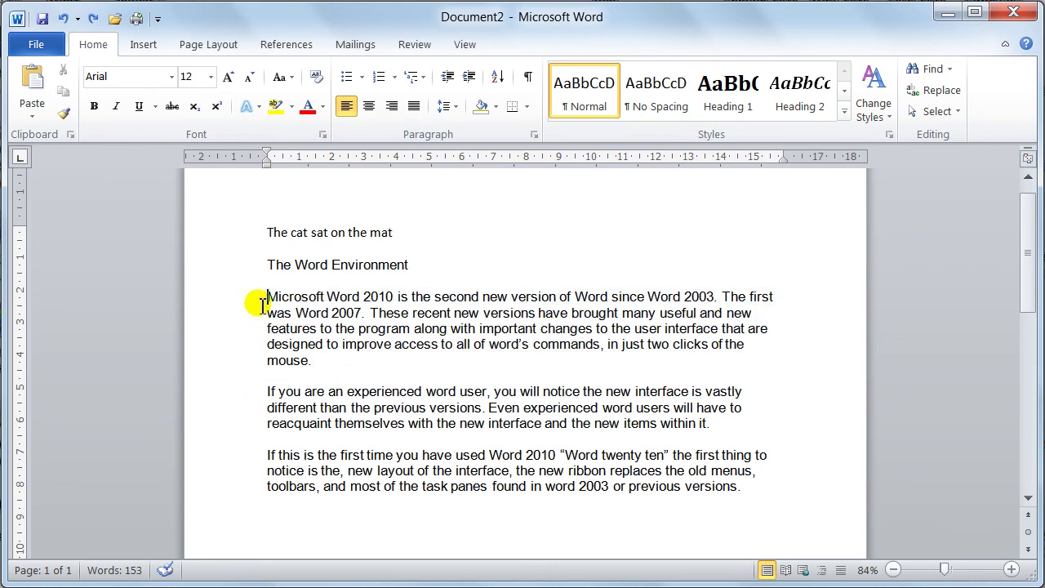
double_click(457, 296)
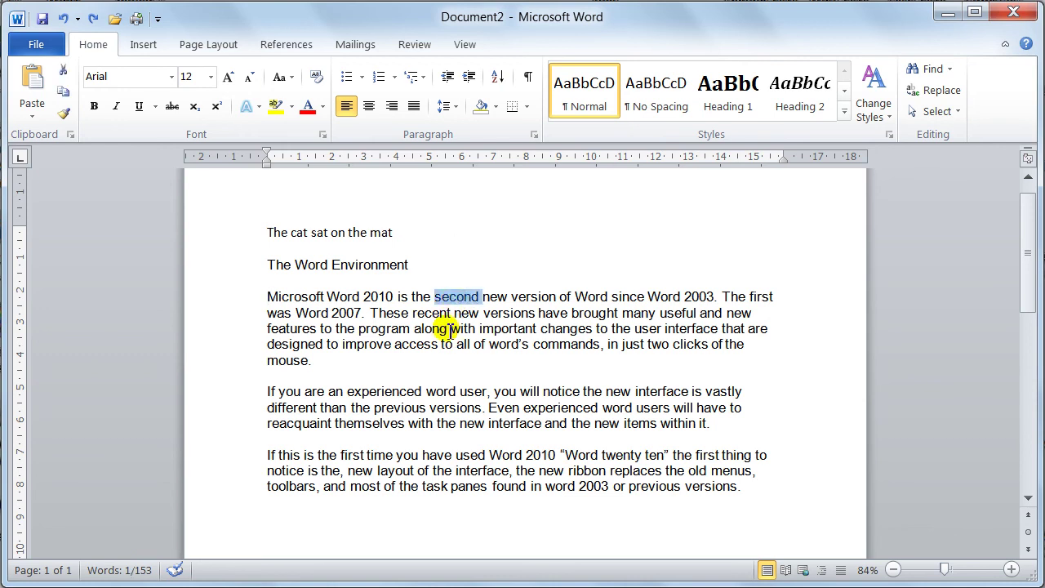
triple_click(432, 311)
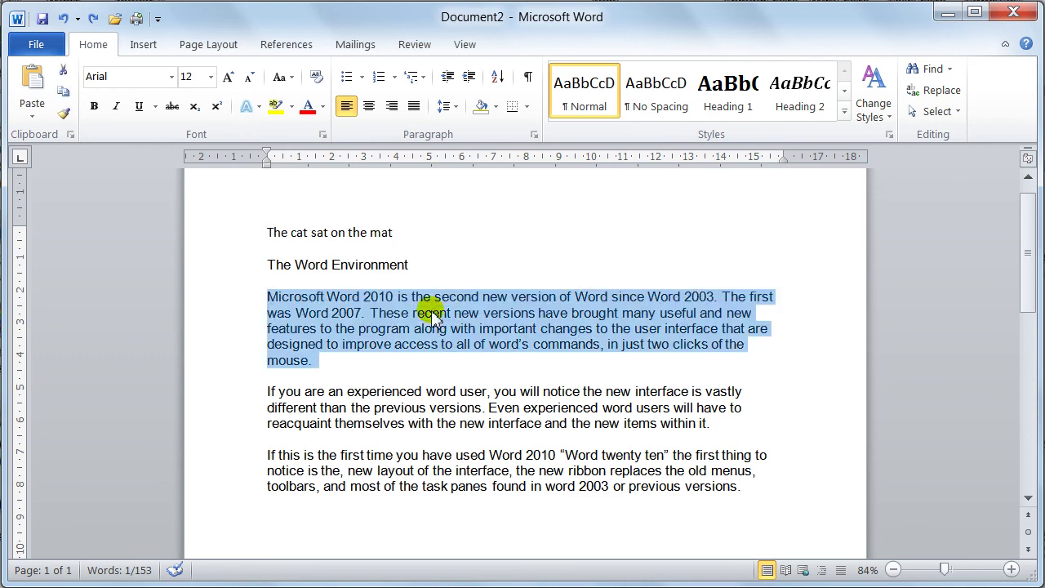
left_click(324, 310)
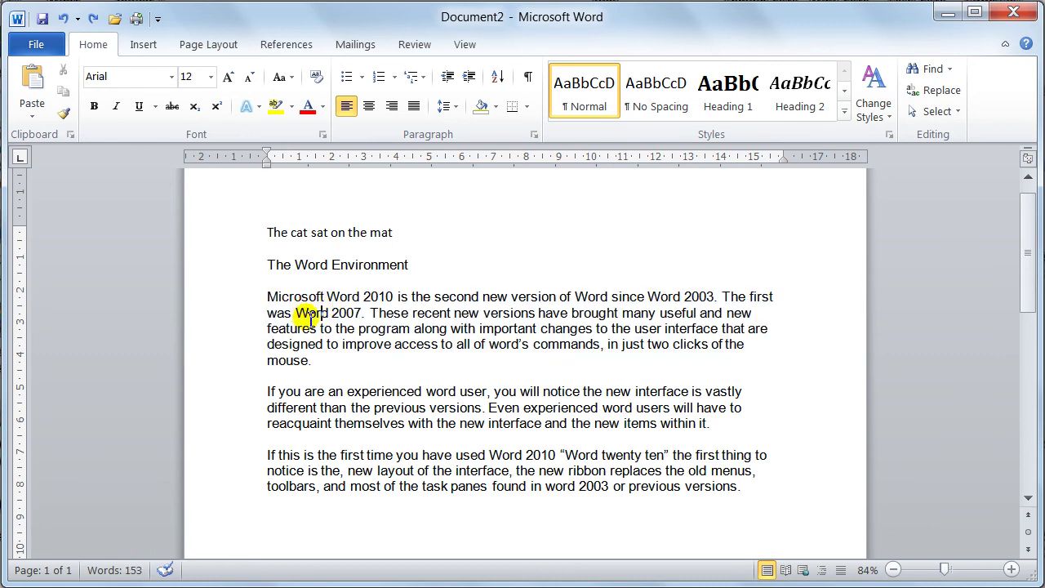
double_click(316, 317)
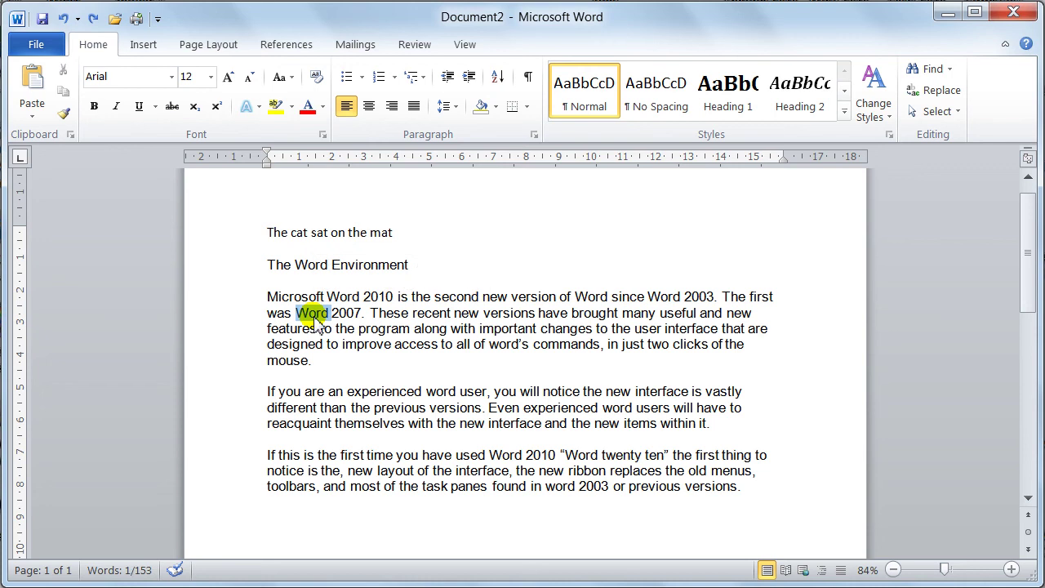
triple_click(316, 318)
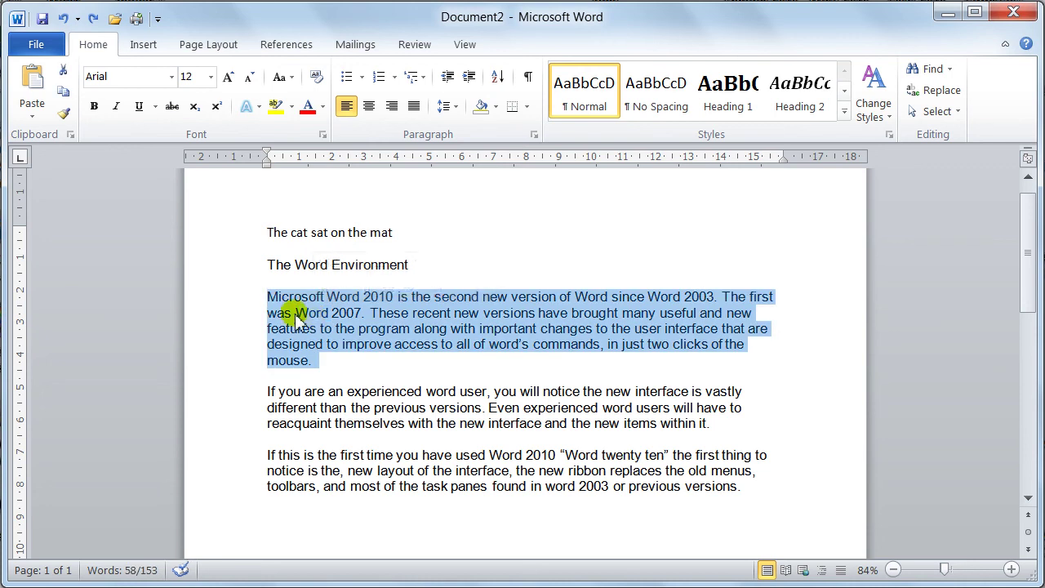
left_click(258, 315)
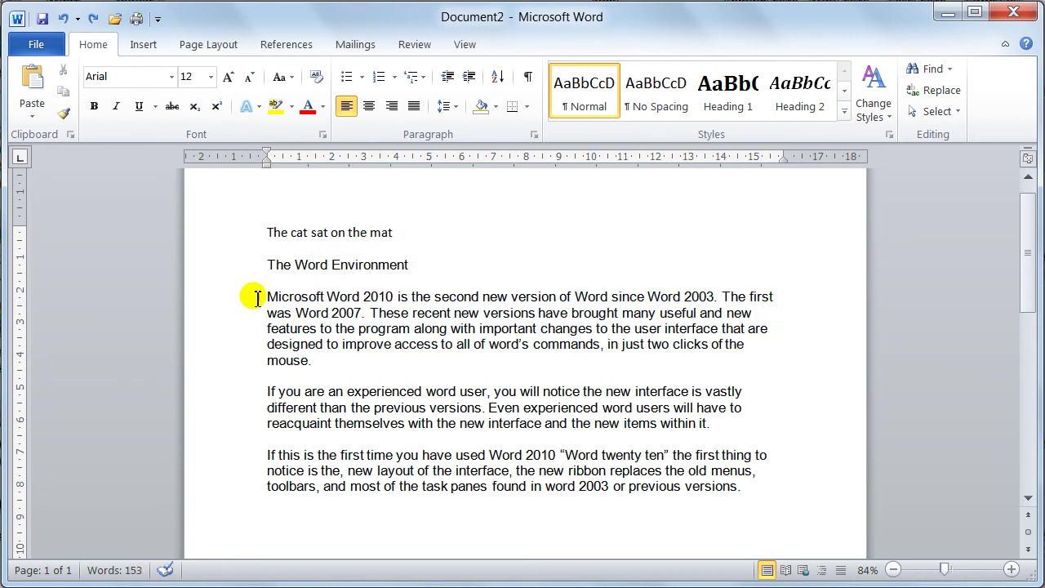
left_click(237, 301)
double_click(236, 304)
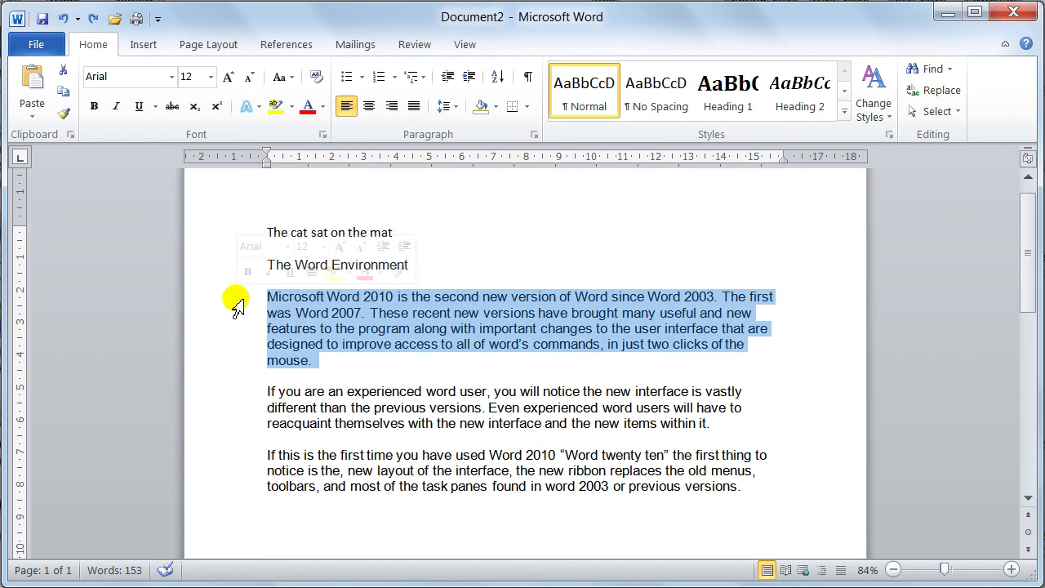
left_click(237, 303)
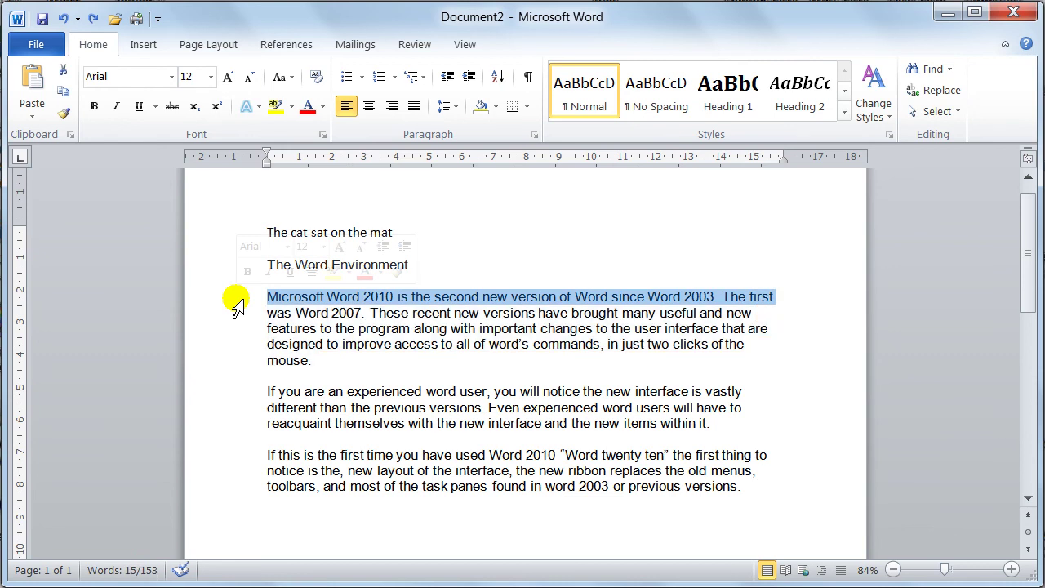
double_click(237, 303)
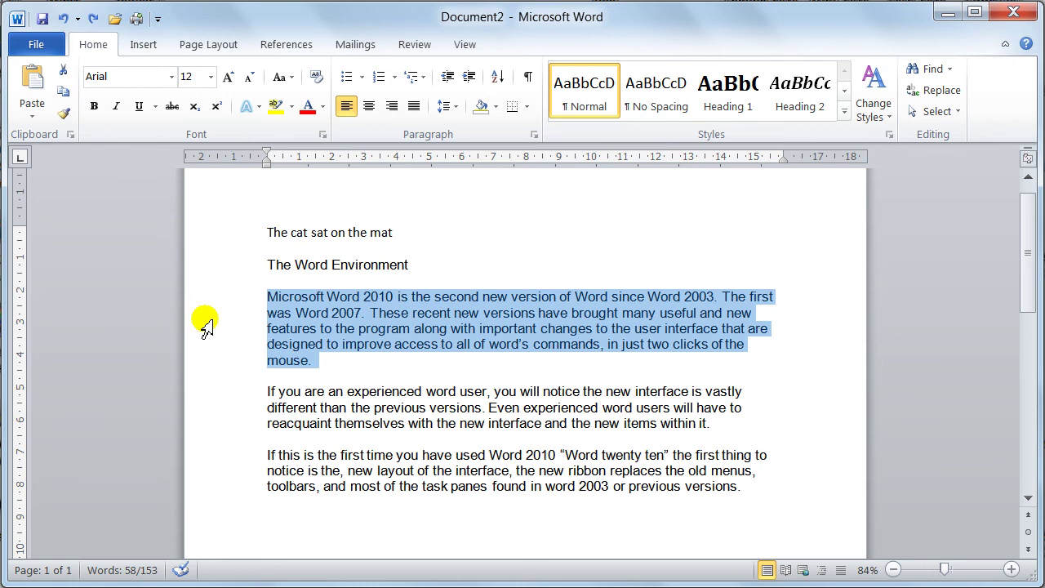
left_click(240, 302)
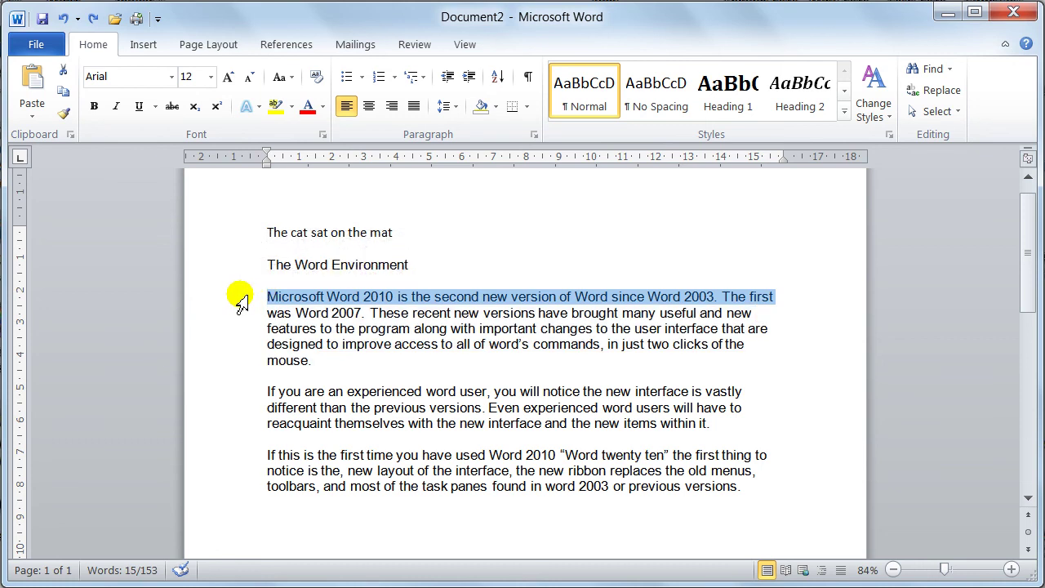
left_click_drag(242, 304, 261, 426)
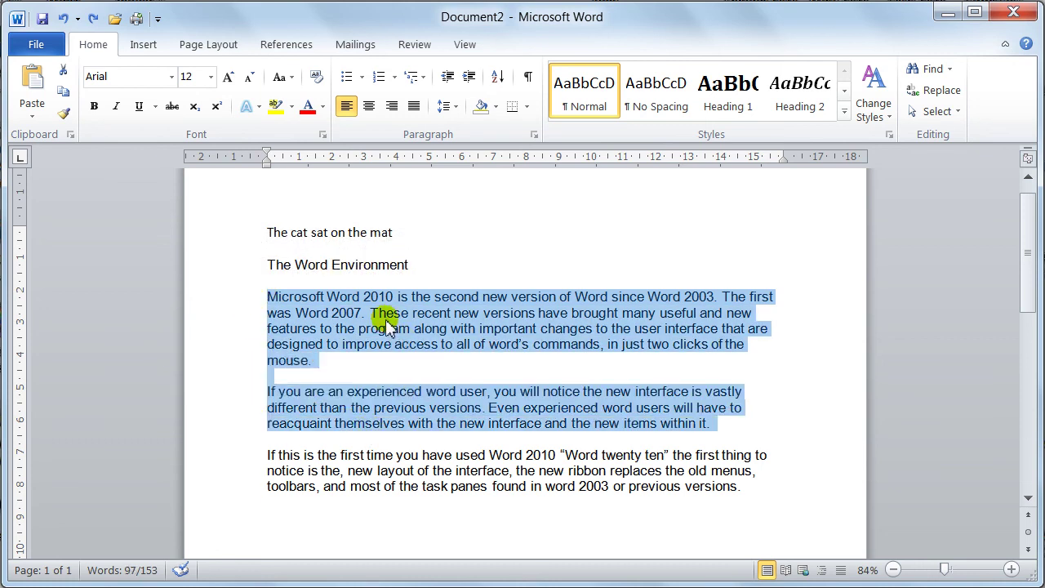
left_click(387, 327)
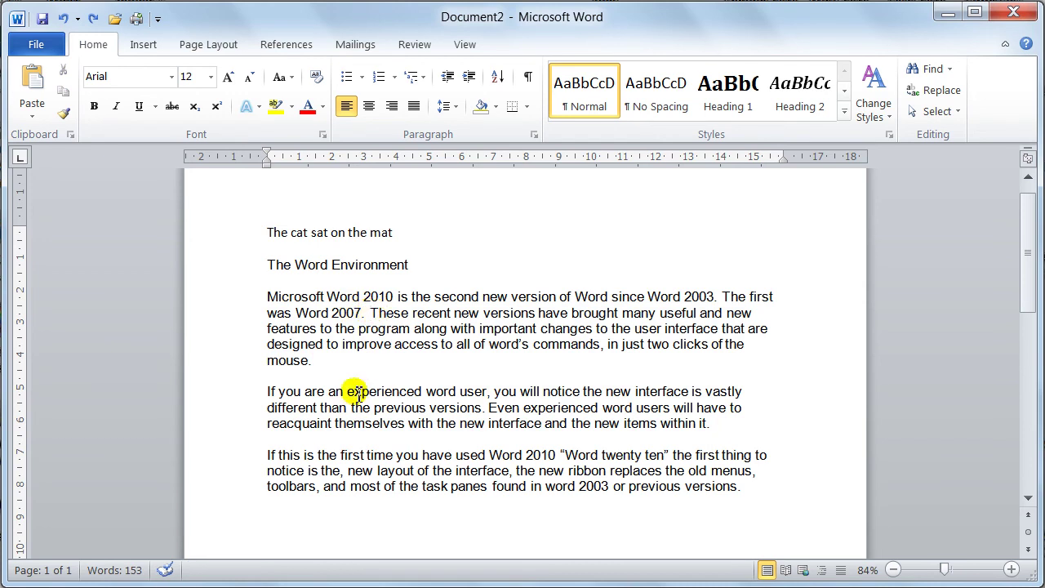
key("shift+Right")
key("shift+Right")
key("shift+Right")
key("shift+Down")
key("shift+Down")
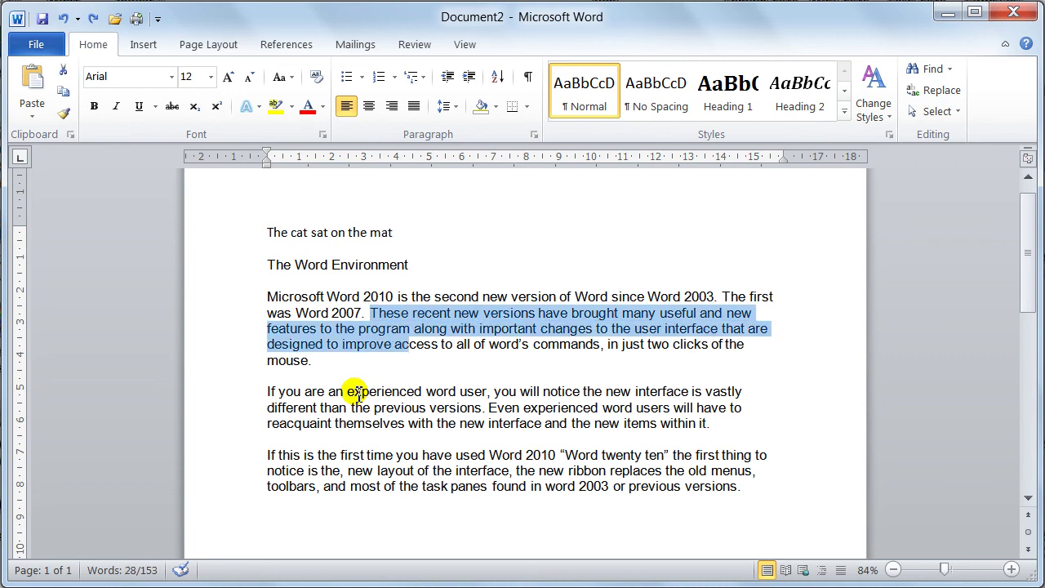
key("shift+Right")
key("shift+Right")
key("shift+Right")
key("shift+Right")
key("shift+Right")
key("shift+Right")
key("shift+Right")
key("shift+Right")
key("shift+Right")
key("shift+Right")
key("shift+Right")
key("shift+Right")
key("shift+Right")
key("shift+Right")
key("shift+Right")
key("shift+Right")
key("shift+Right")
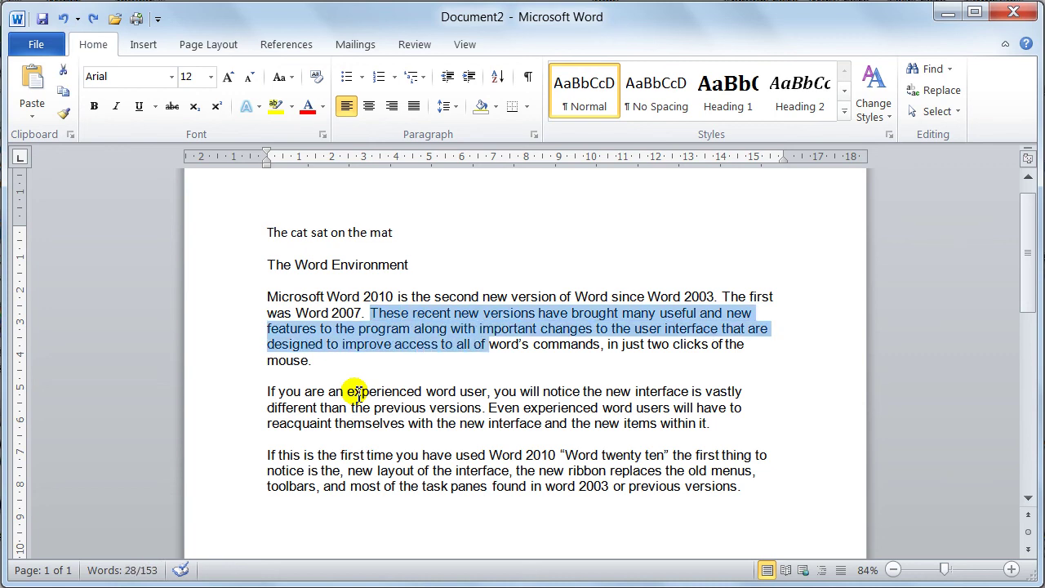
key("shift+Down")
key("shift+Down")
key("shift+Down")
key("shift+Down")
key("shift+Down")
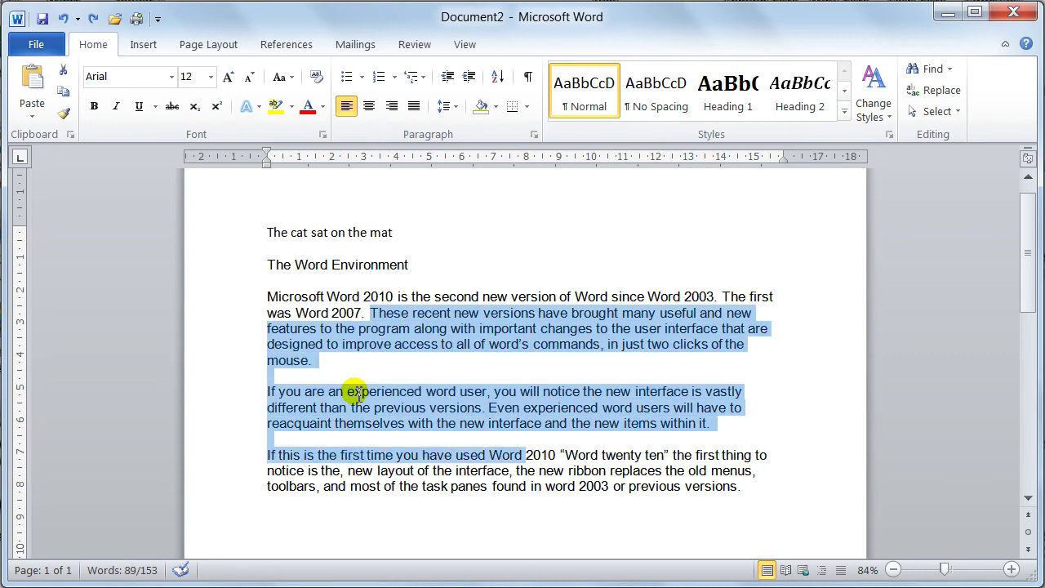
key("shift+Up")
key("shift+Up")
key("shift+Up")
key("shift+Up")
key("shift+Up")
key("shift+Up")
key("shift+Up")
key("shift+Up")
key("shift+Up")
key("shift+Up")
key("shift+Up")
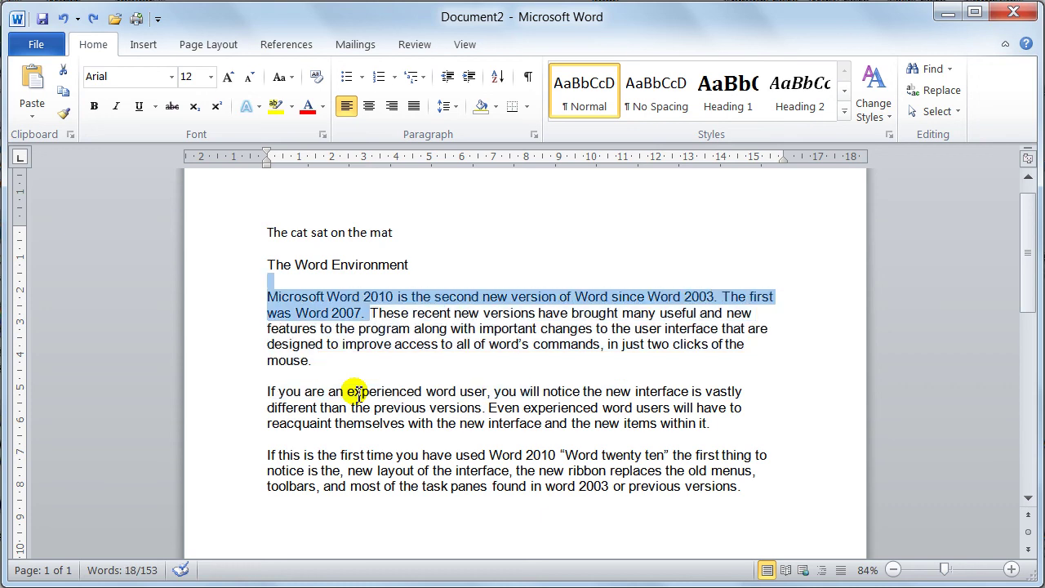
key("shift+Down")
key("shift+Down")
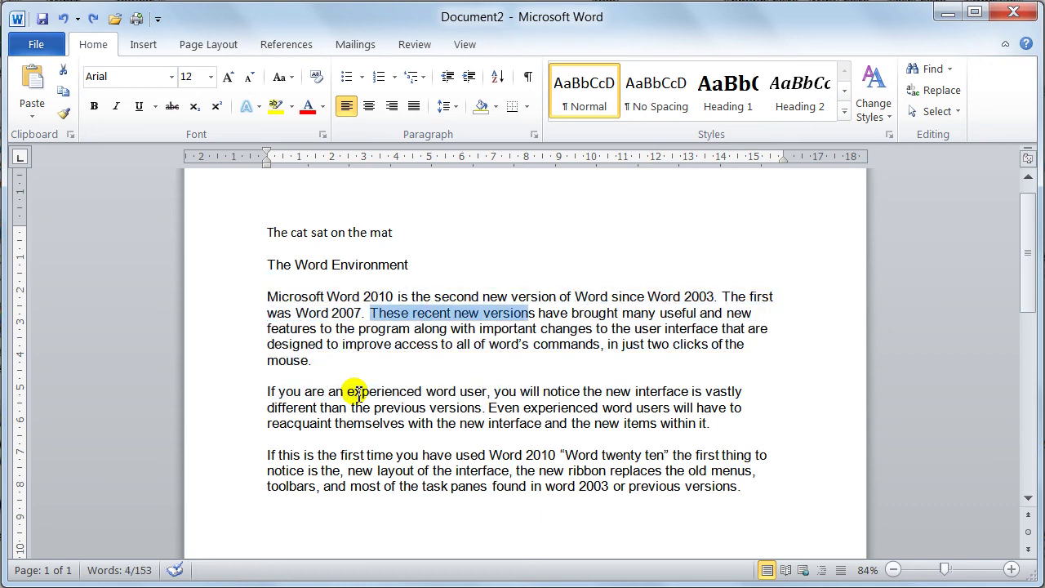
key("shift+Left")
key("shift+Left")
key("shift+Left")
key("shift+Left")
key("shift+Left")
key("shift+Left")
key("shift+Left")
key("shift+Left")
key("shift+Left")
key("shift+Left")
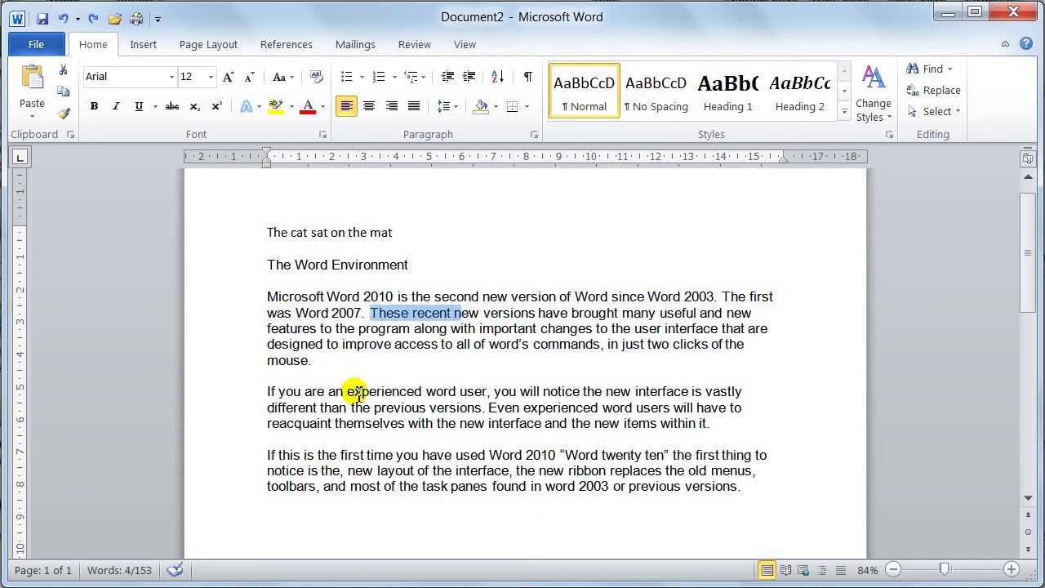
key("shift+Left")
key("shift+Left")
key("shift+Left")
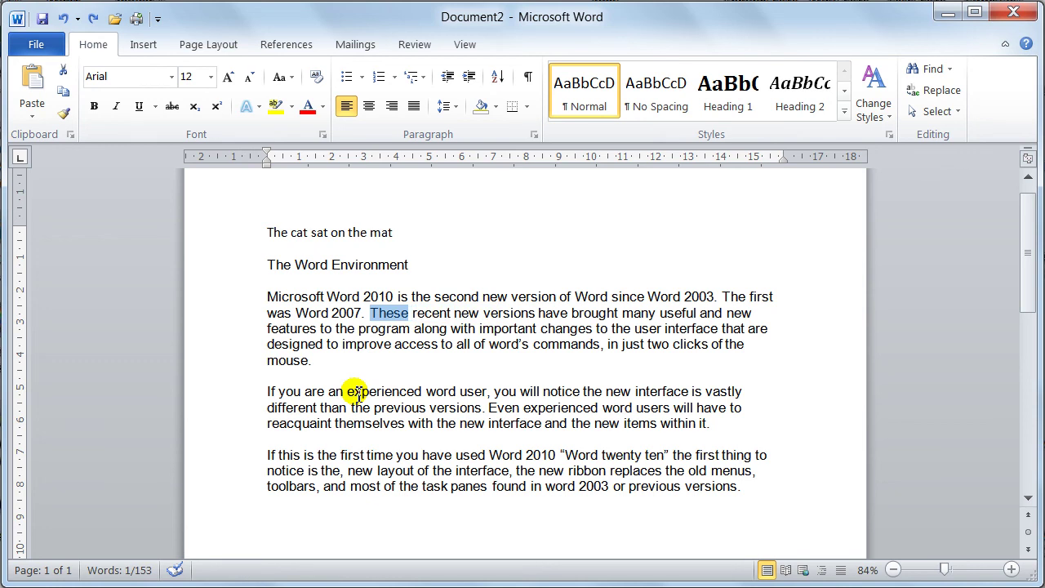
key("Left")
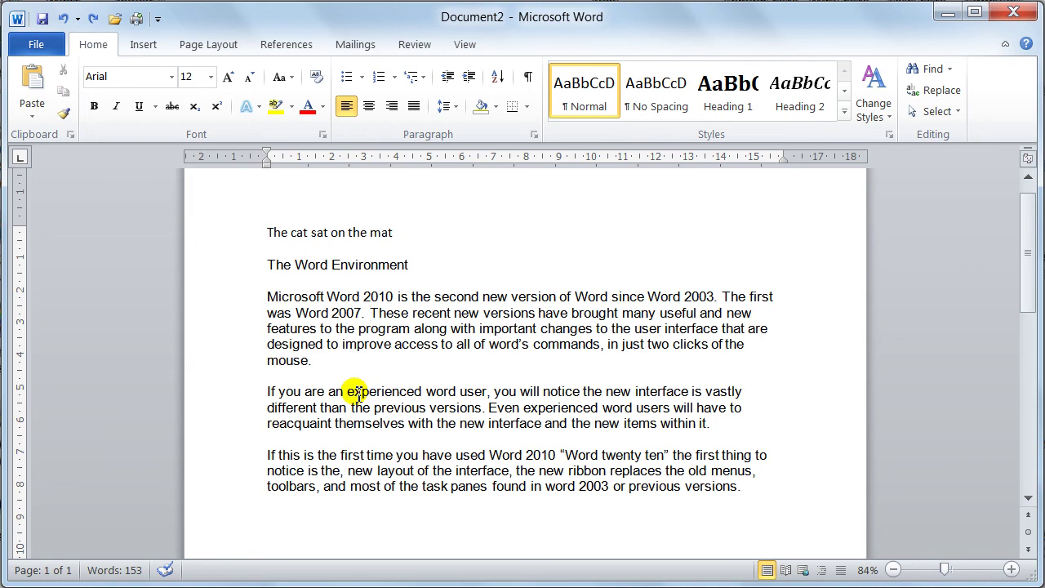
key("ctrl+shift+Right")
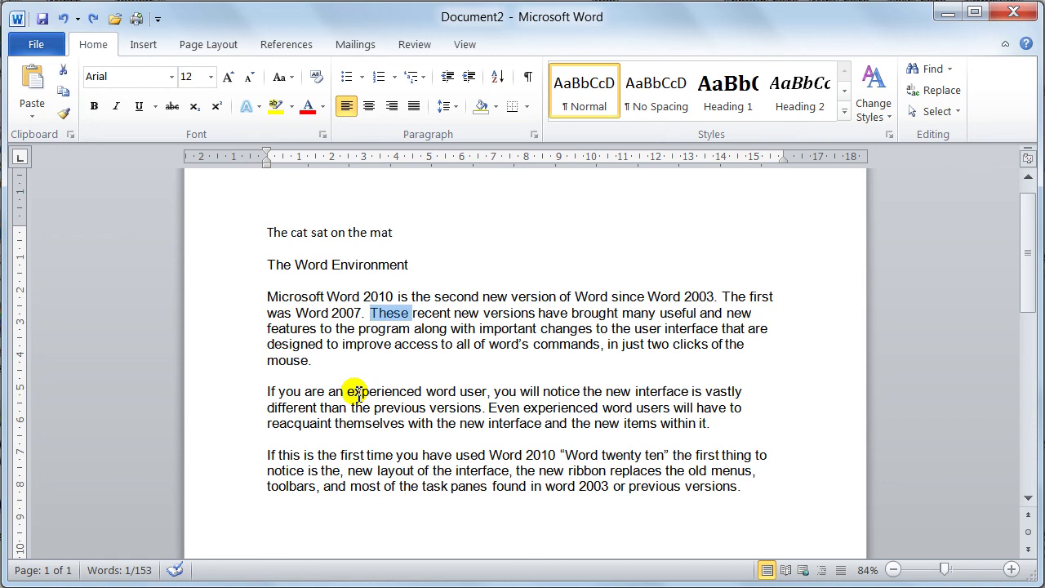
key("Left")
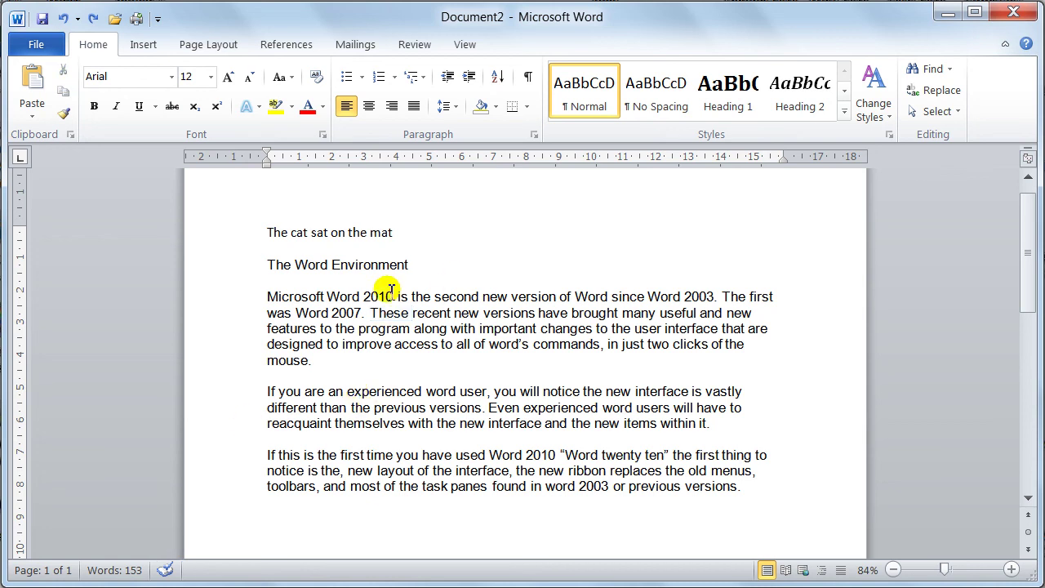
left_click_drag(371, 312, 410, 316)
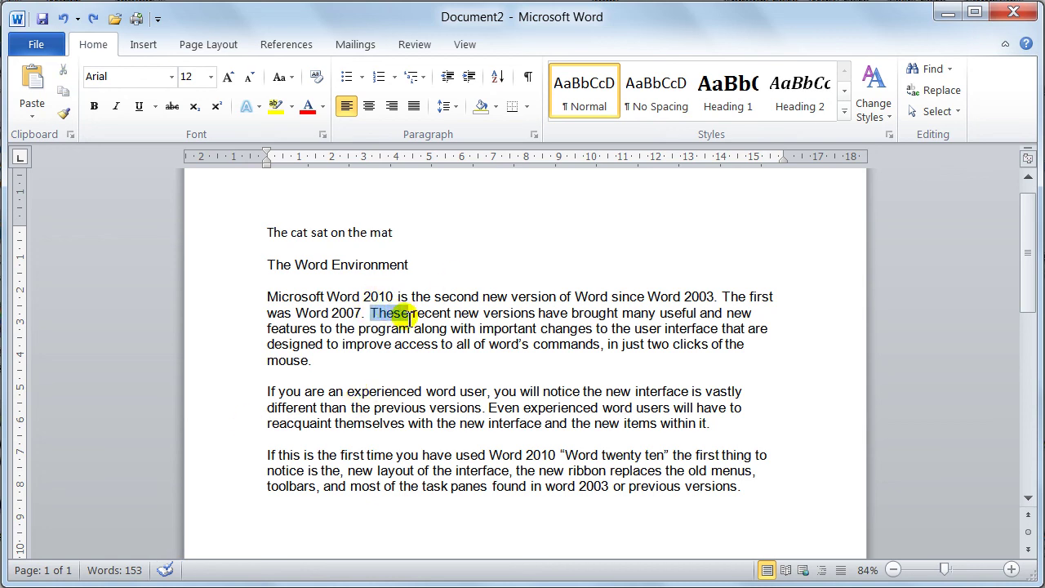
left_click(411, 316)
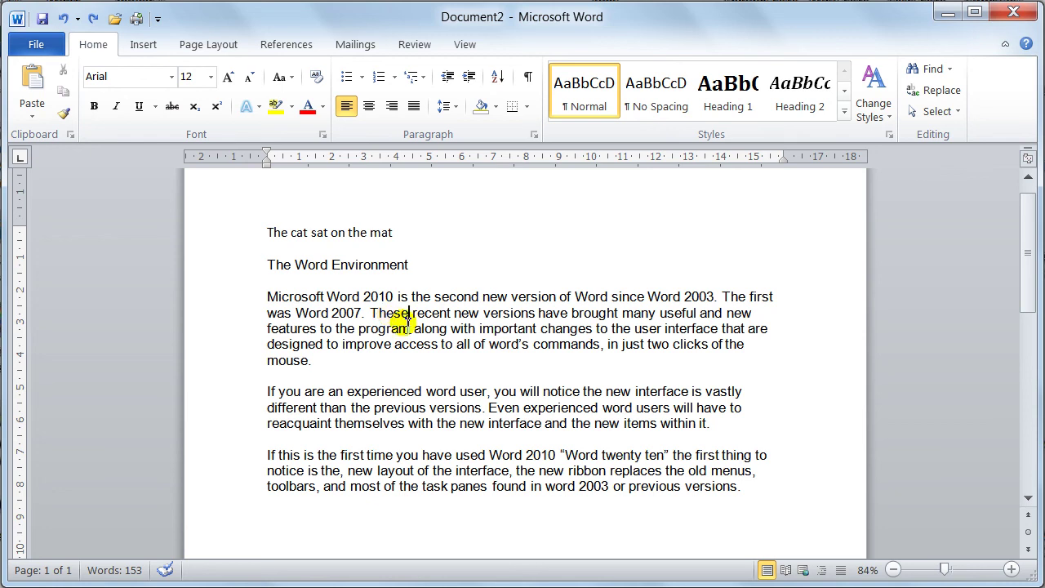
Type 'THE END' in capitals on the empty line beneath 'The cat sat on the mat'
left_click(273, 263)
key("Caps_Lock")
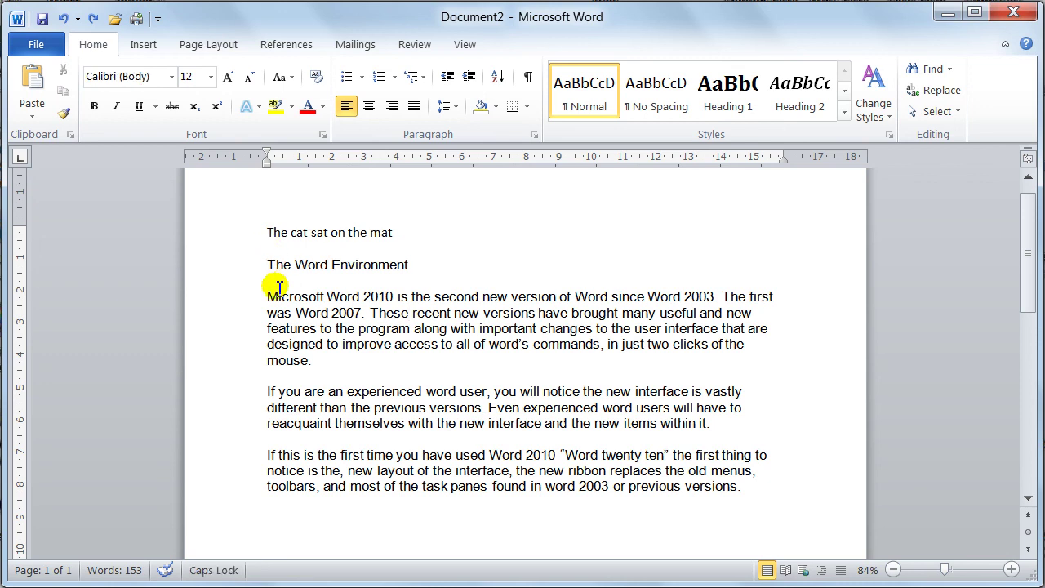
type("THE END")
key("Return")
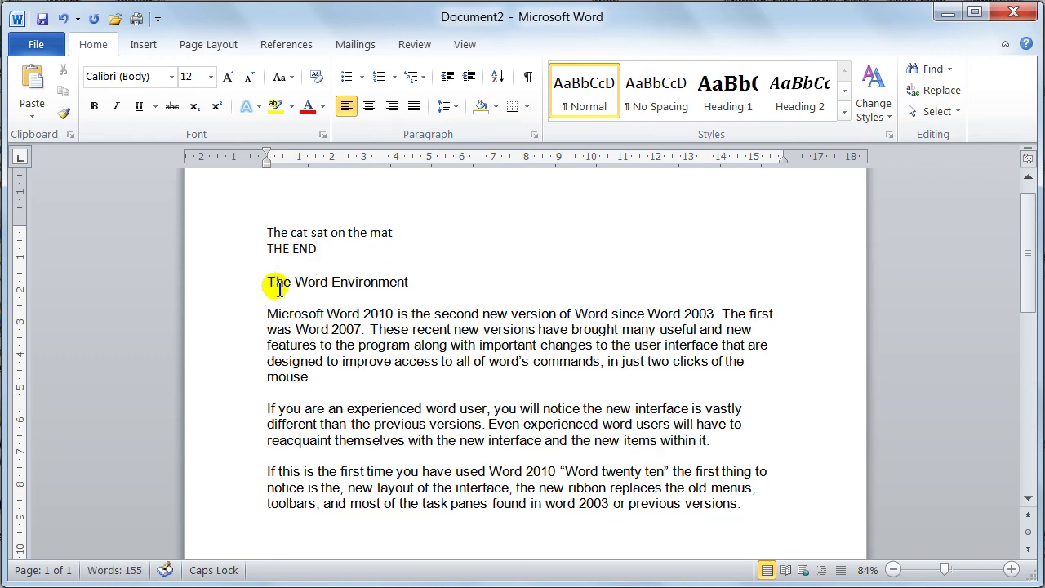
key("Up")
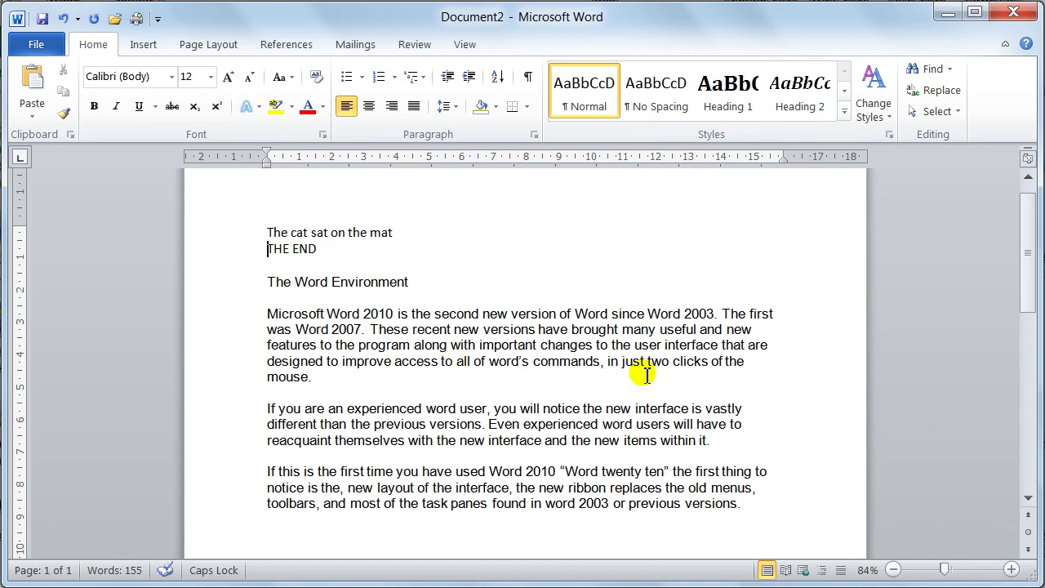
Insert a page break after 'versions.', type 'GHJFYTFYFY' on page 2, and return to page 1
left_click_drag(1031, 275, 1027, 323)
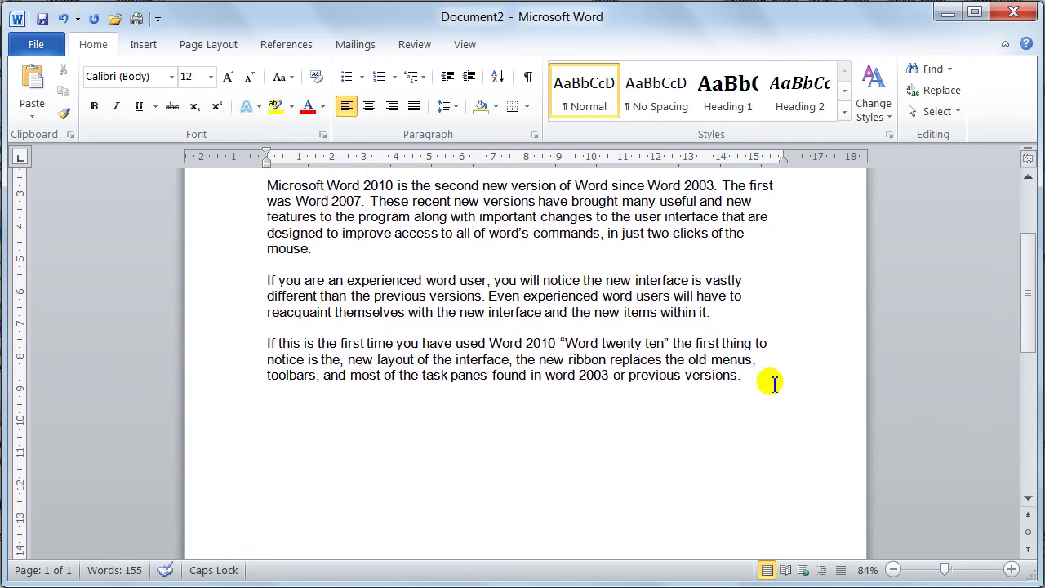
left_click(757, 380)
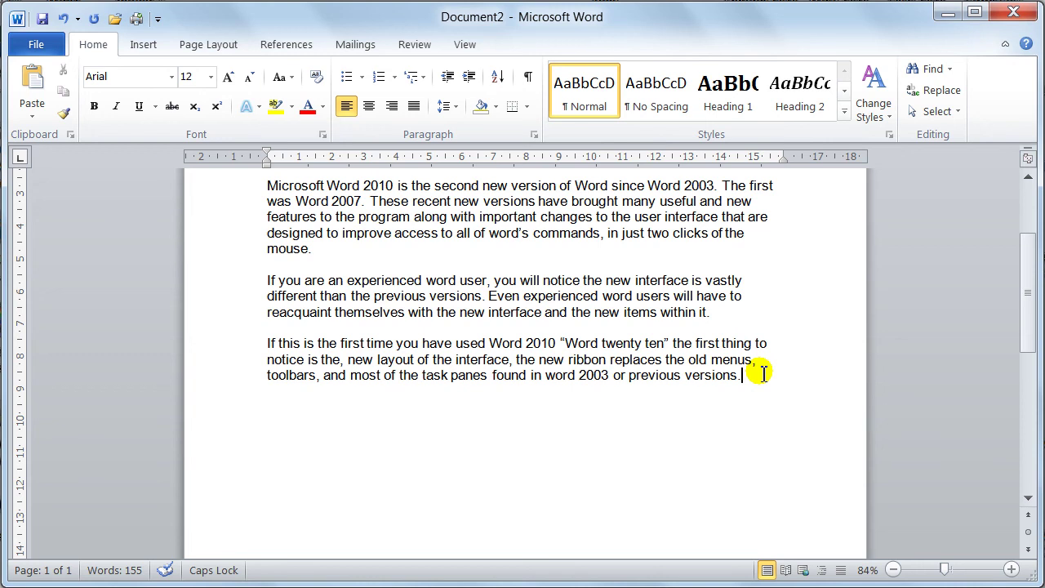
key("ctrl+Return")
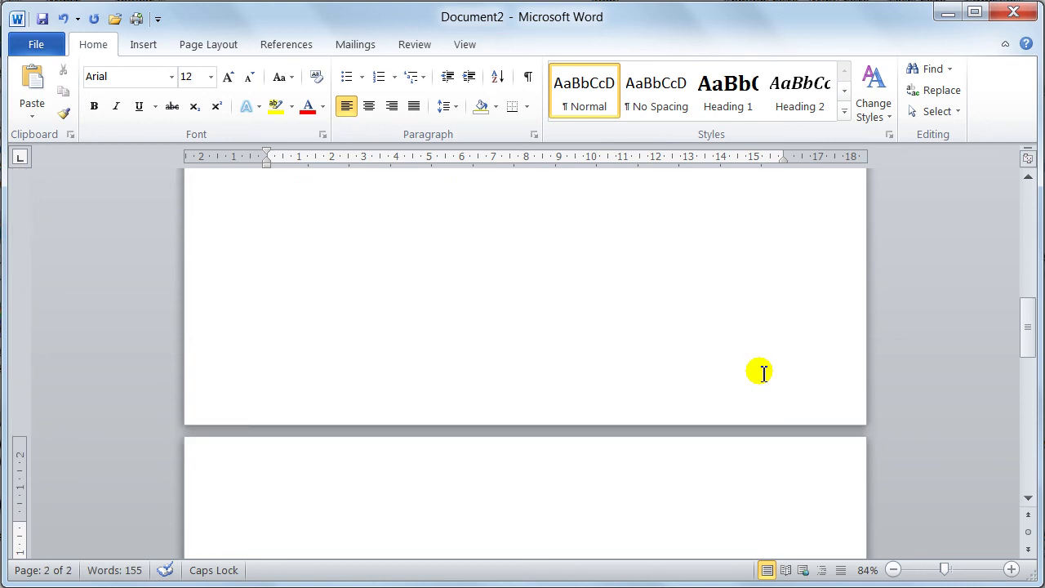
type("GHJFYTFYFY")
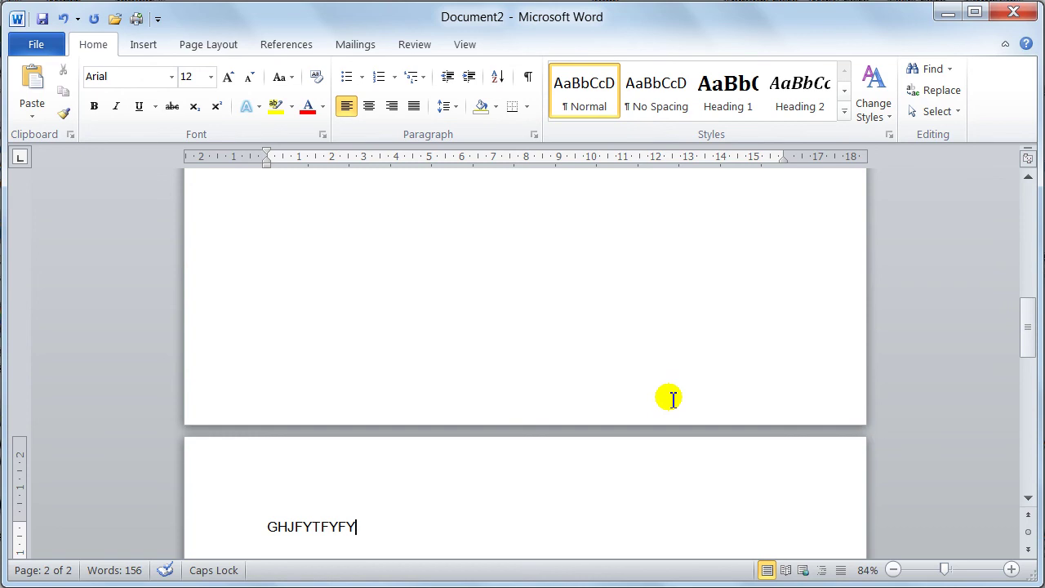
key("Caps_Lock")
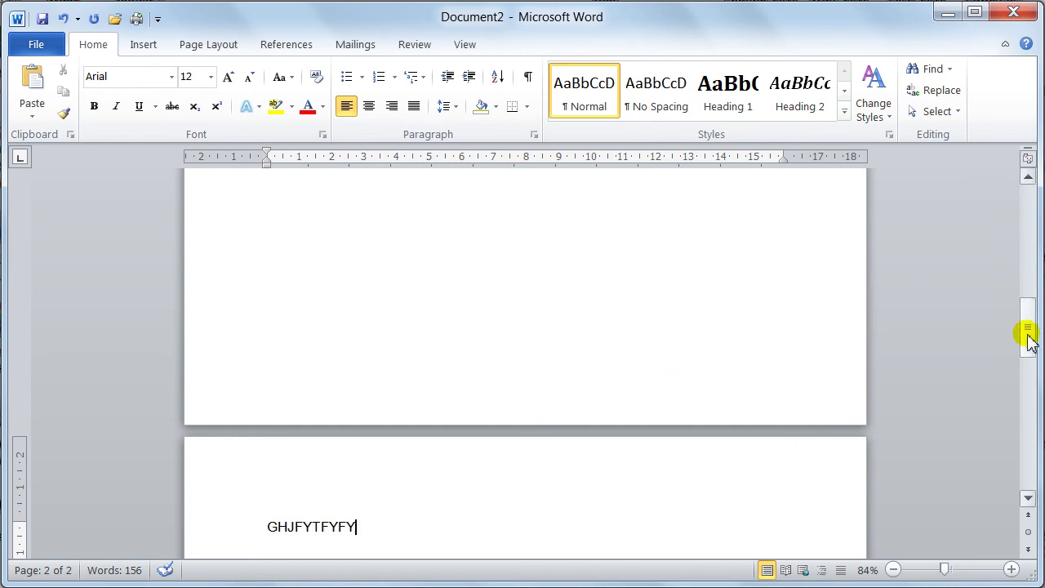
left_click_drag(1028, 335, 1027, 221)
left_click(305, 292)
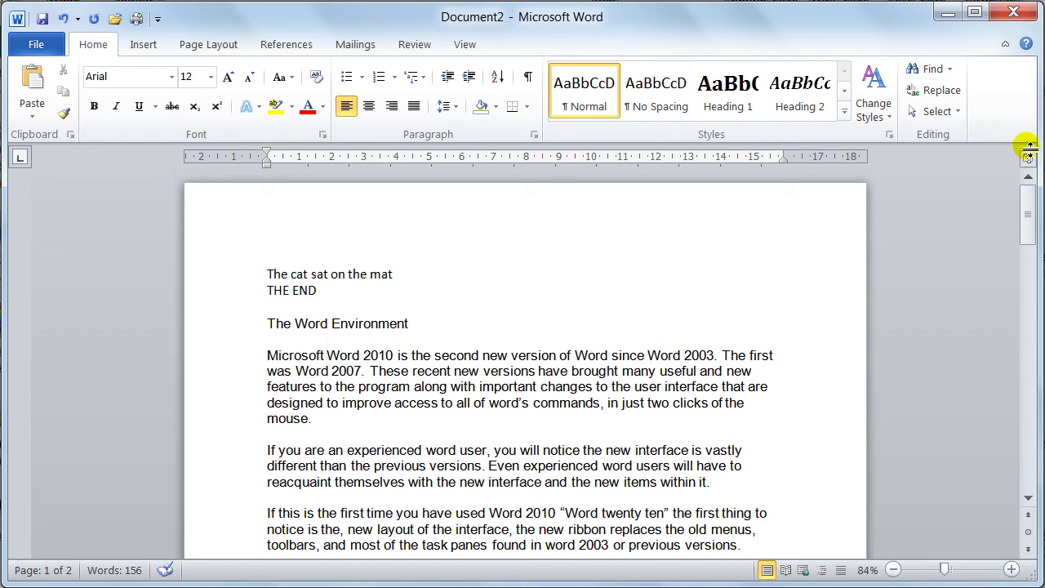
Split the document window into two panes, with the divider partway down the first paragraph
left_click_drag(1028, 147, 985, 380)
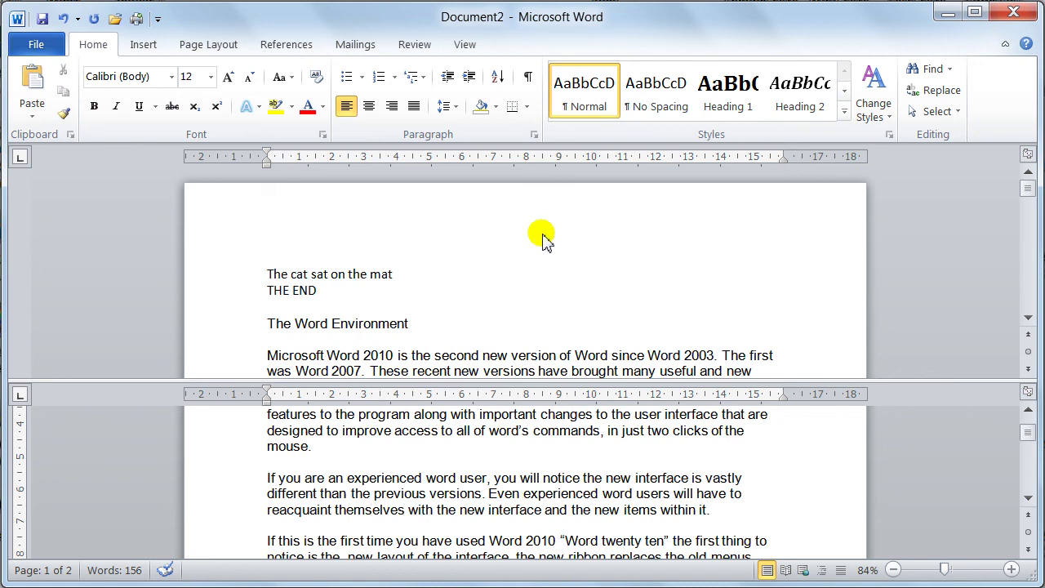
Scroll the lower pane to page 2 and add an empty line below 'GHJFYTFYFY'
left_click(458, 420)
left_click(394, 443)
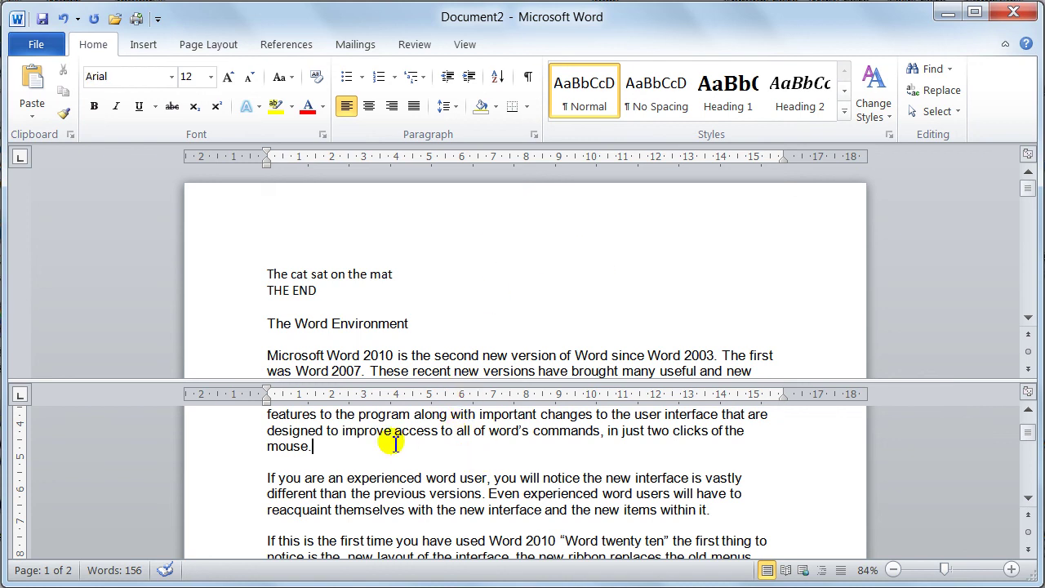
scroll(395, 442, "down", 10)
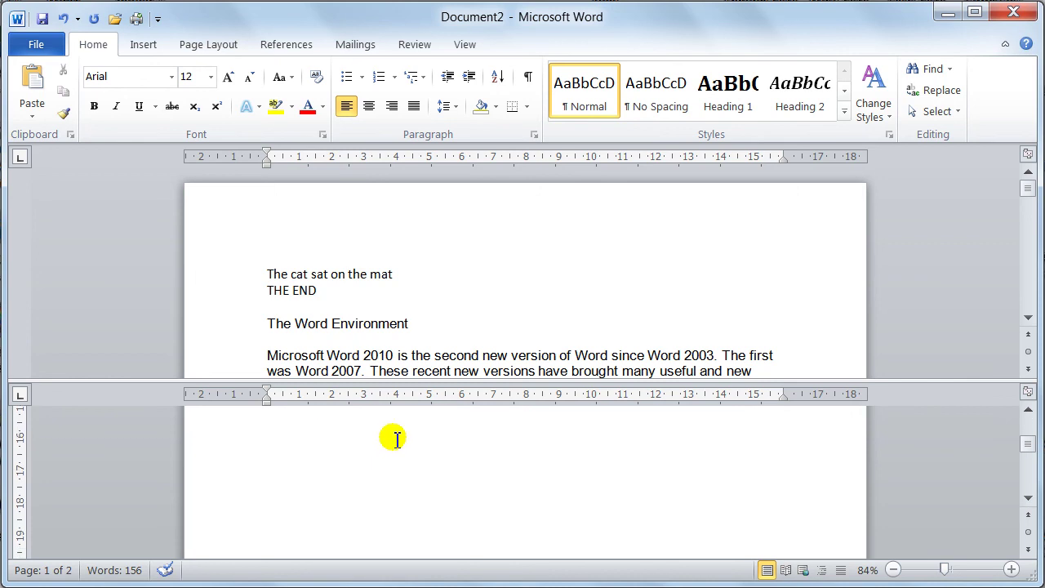
scroll(397, 439, "down", 5)
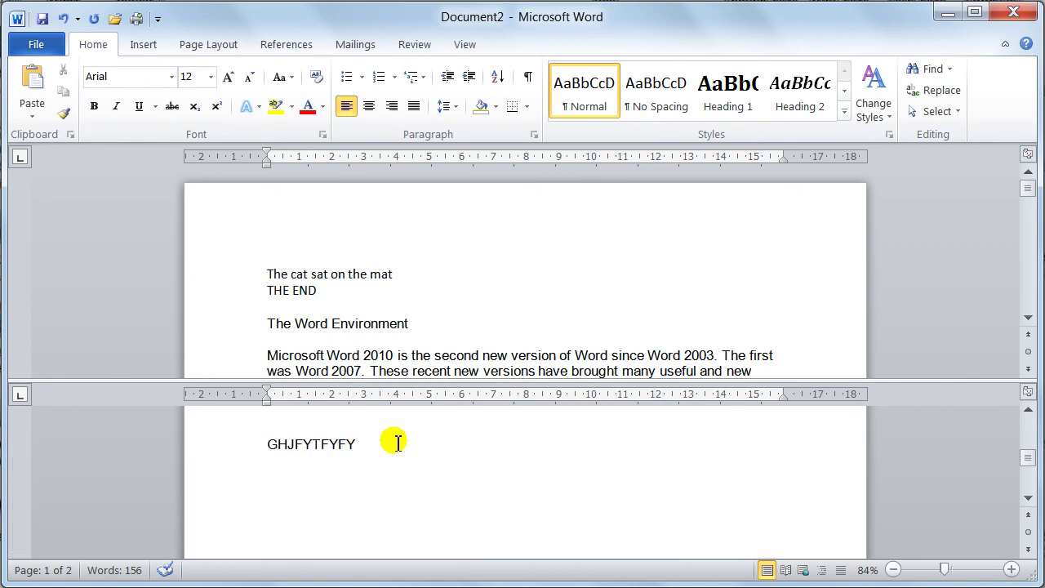
left_click(373, 443)
key("Return")
key("Return")
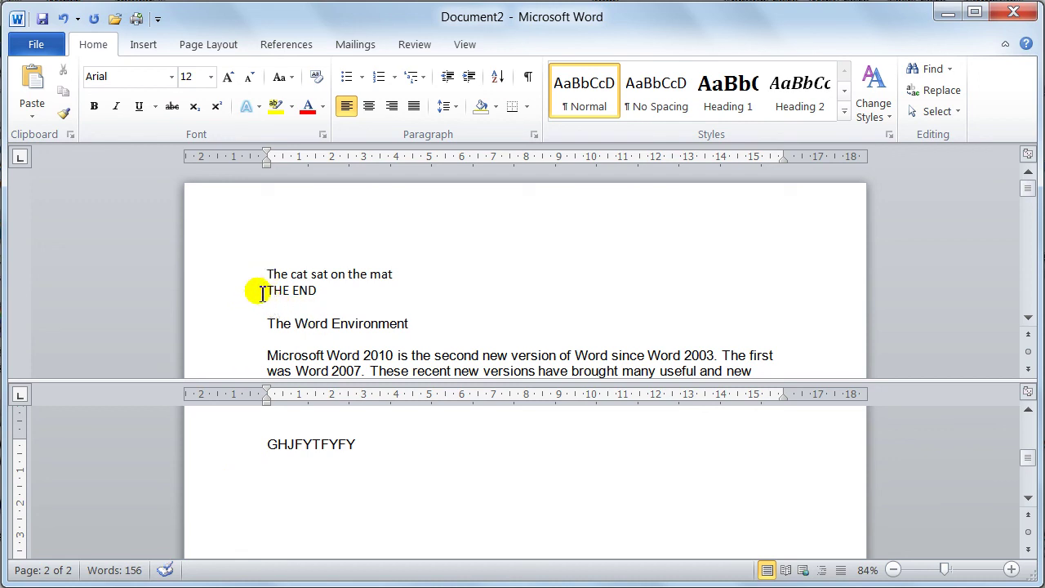
Cut 'THE END' from page 1, paste it below 'GHJFYTFYFY', and remove the split
left_click_drag(264, 291, 317, 302)
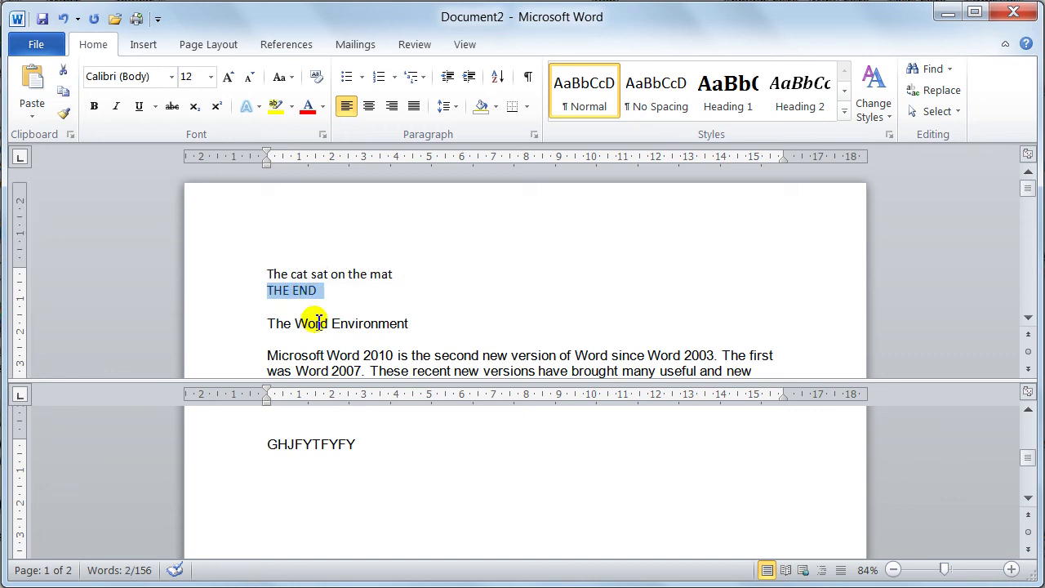
left_click(65, 72)
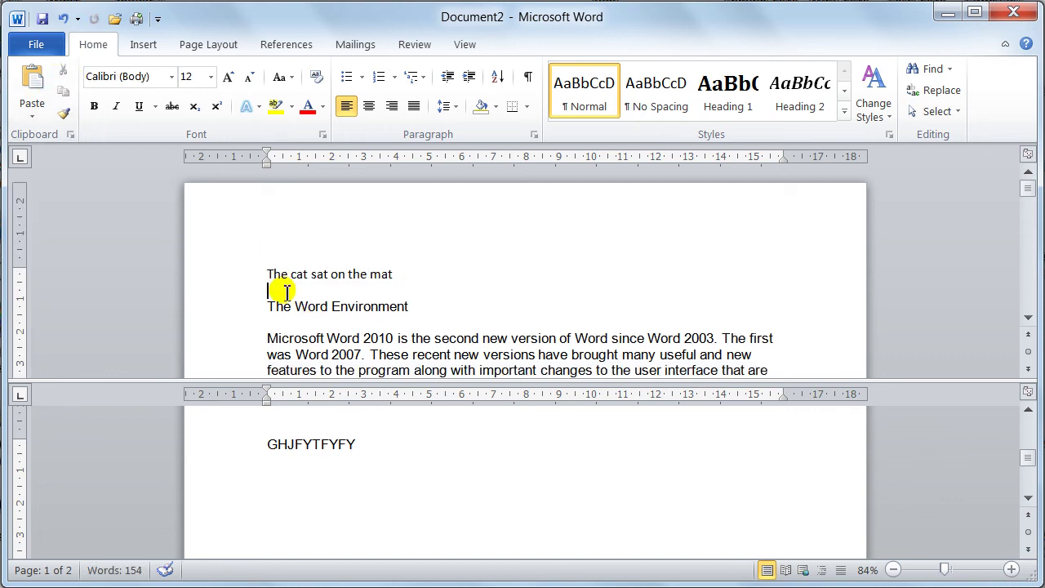
left_click(364, 447)
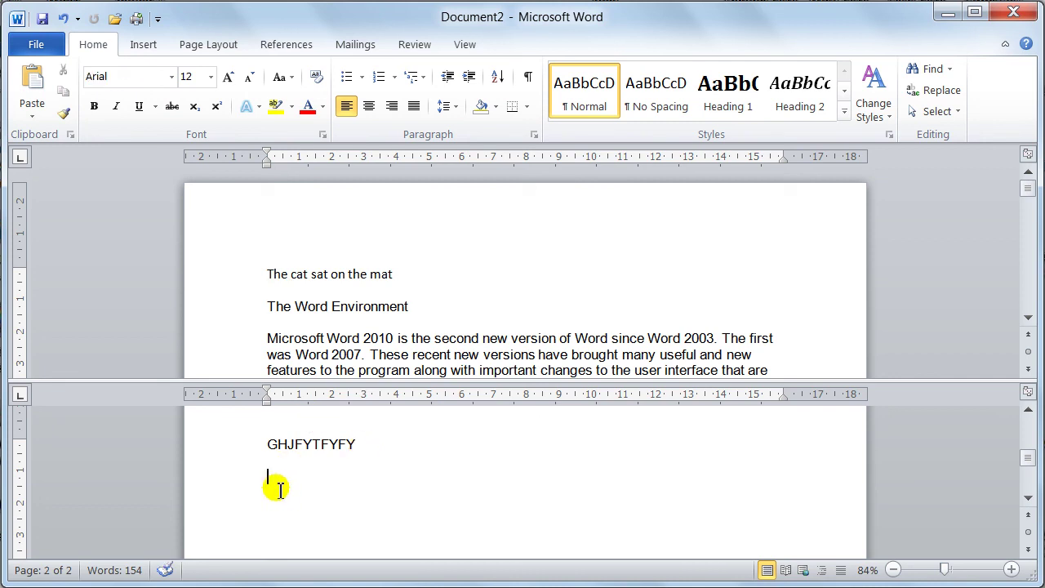
left_click(32, 81)
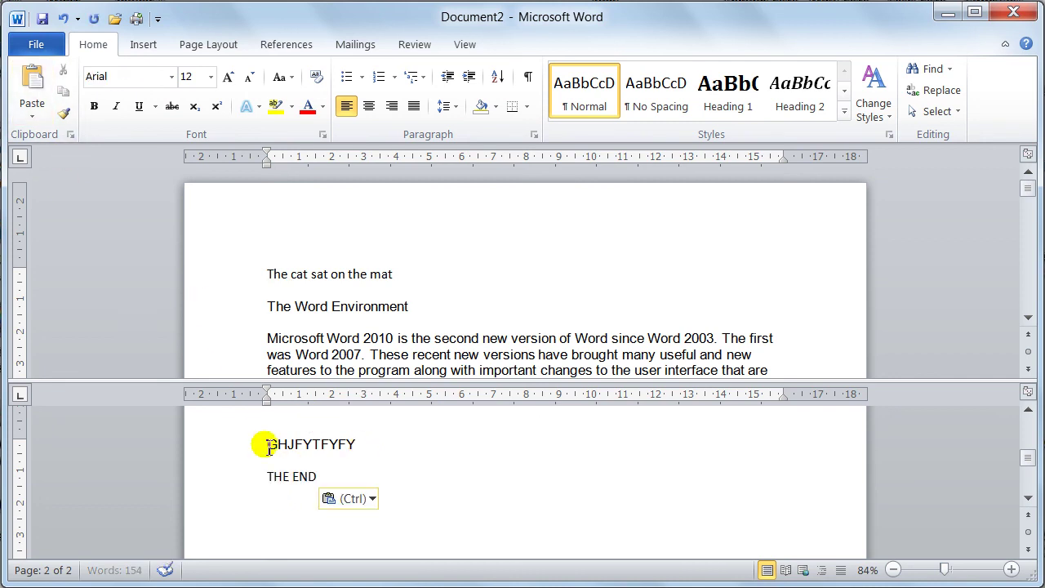
left_click(321, 480)
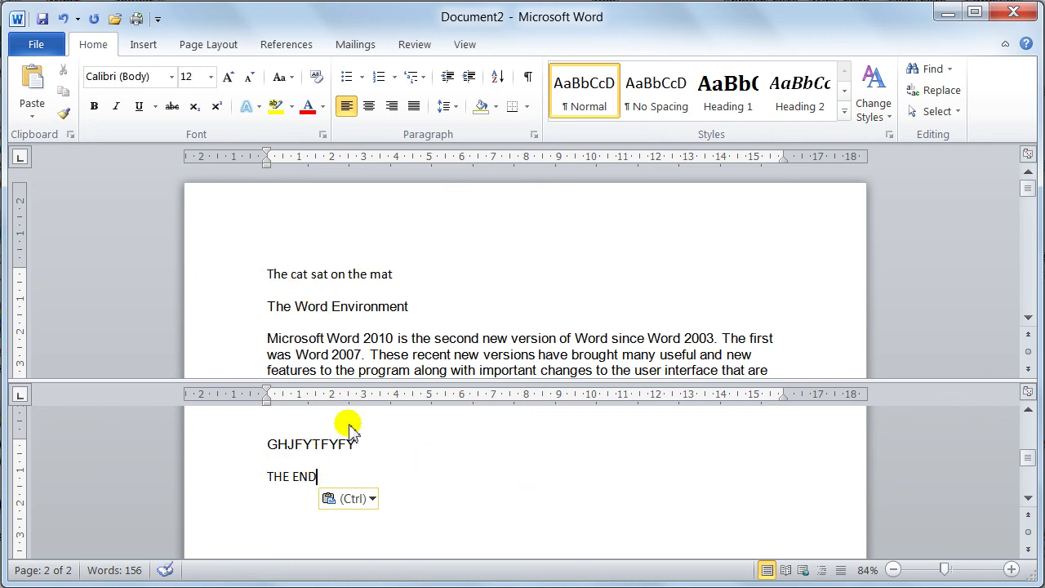
double_click(915, 379)
Scroll through Document2, then switch to the View ribbon for its window options
scroll(494, 334, "down", 5)
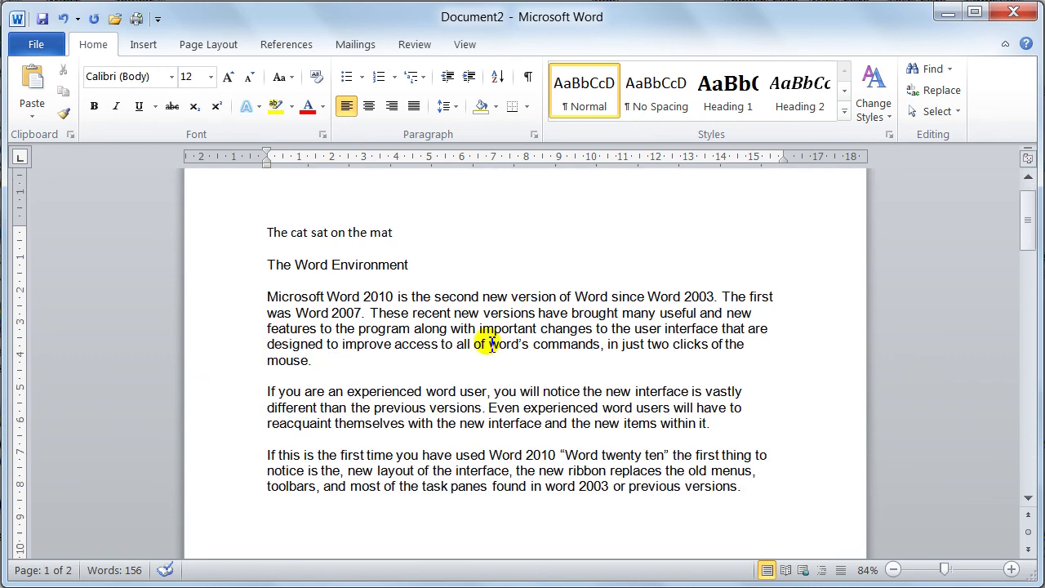
scroll(487, 345, "down", 15)
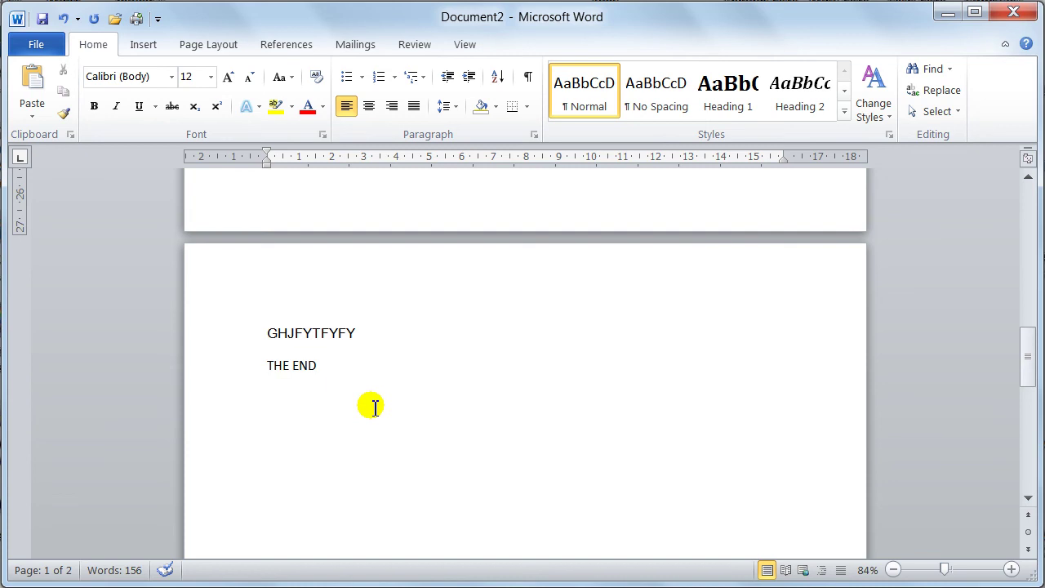
scroll(370, 406, "up", 5)
scroll(374, 408, "up", 15)
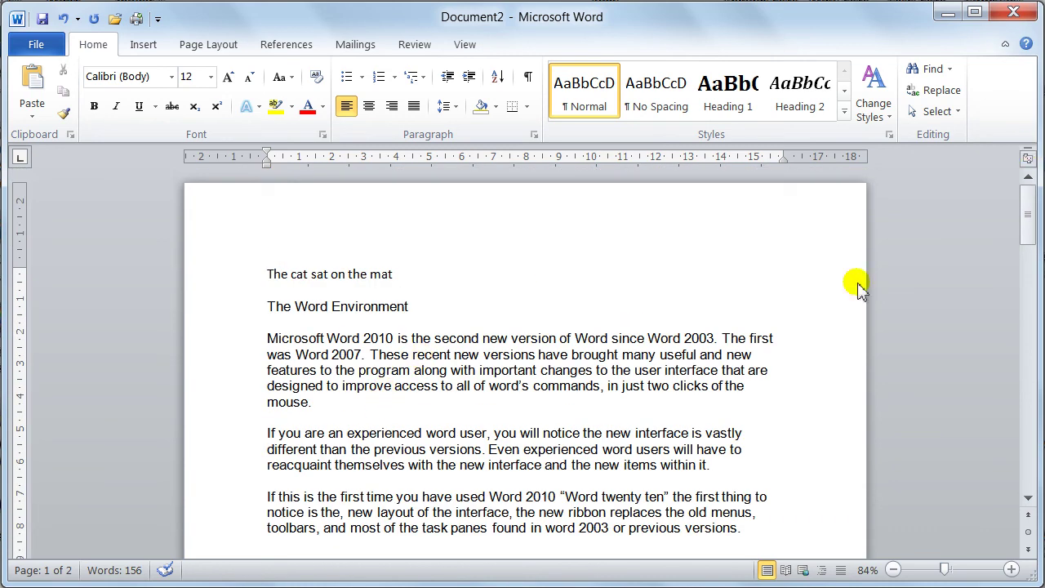
left_click(466, 49)
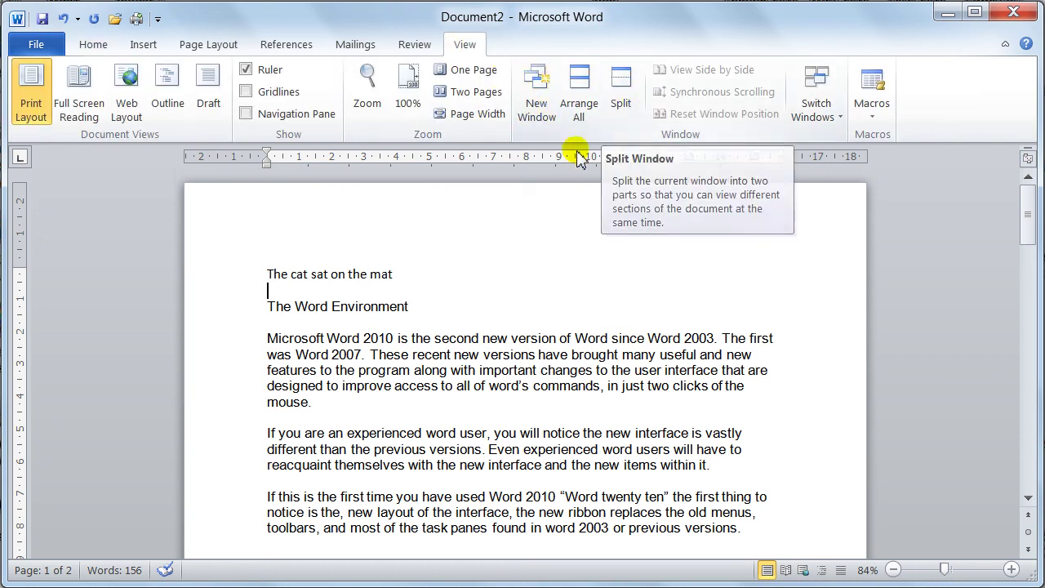
Split the window and add a blank line after GHJFYTFYFY in the lower pane
left_click(622, 103)
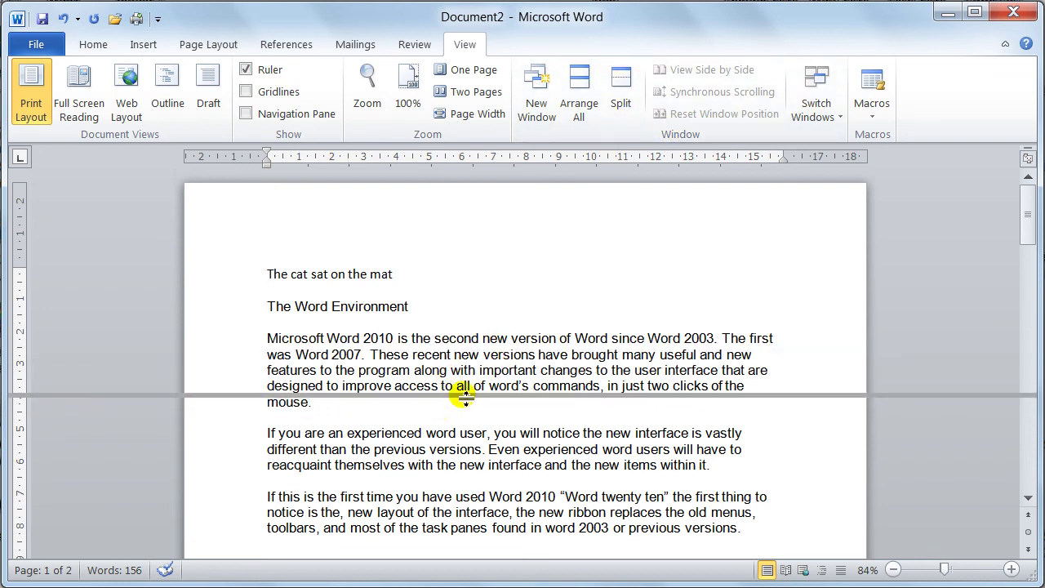
left_click(465, 396)
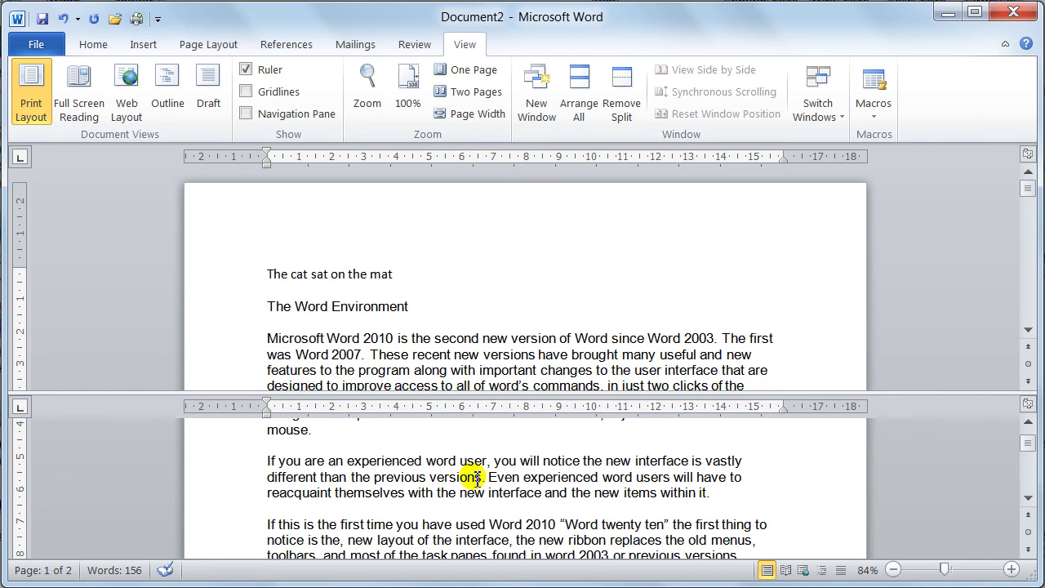
scroll(476, 476, "down", 10)
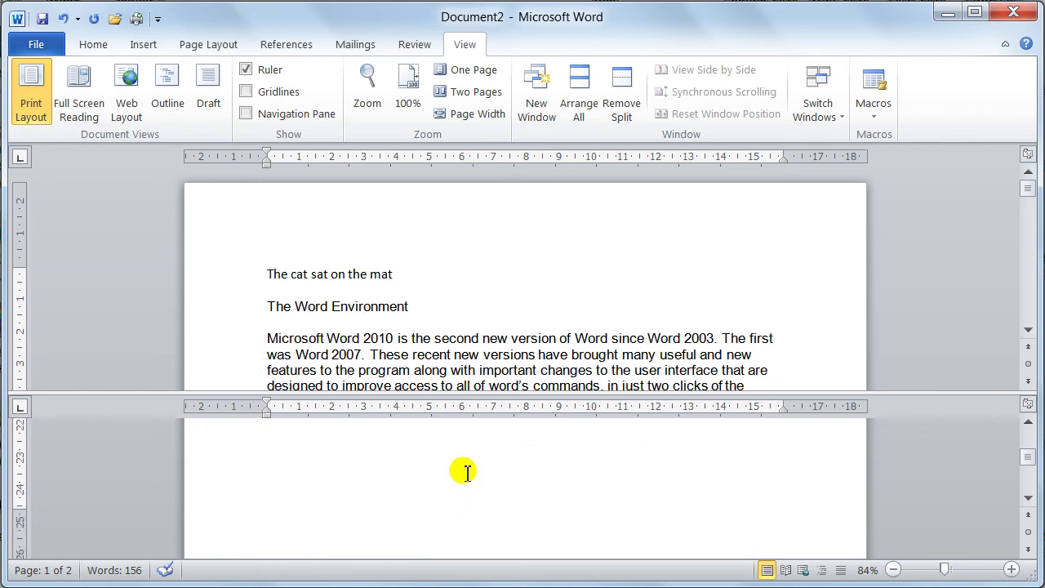
scroll(461, 474, "down", 2)
scroll(438, 469, "up", 2)
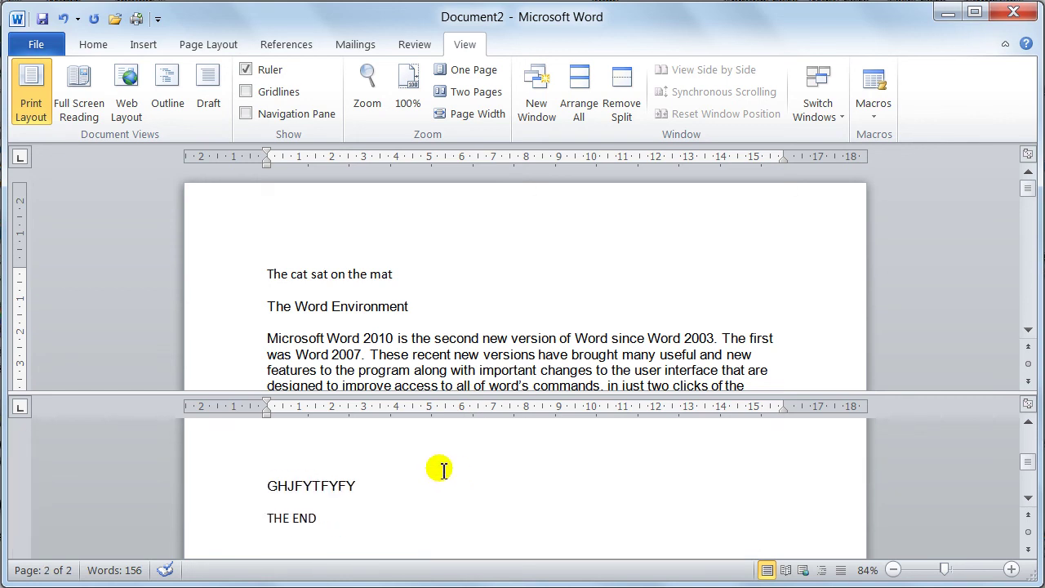
scroll(438, 469, "down", 1)
left_click(368, 444)
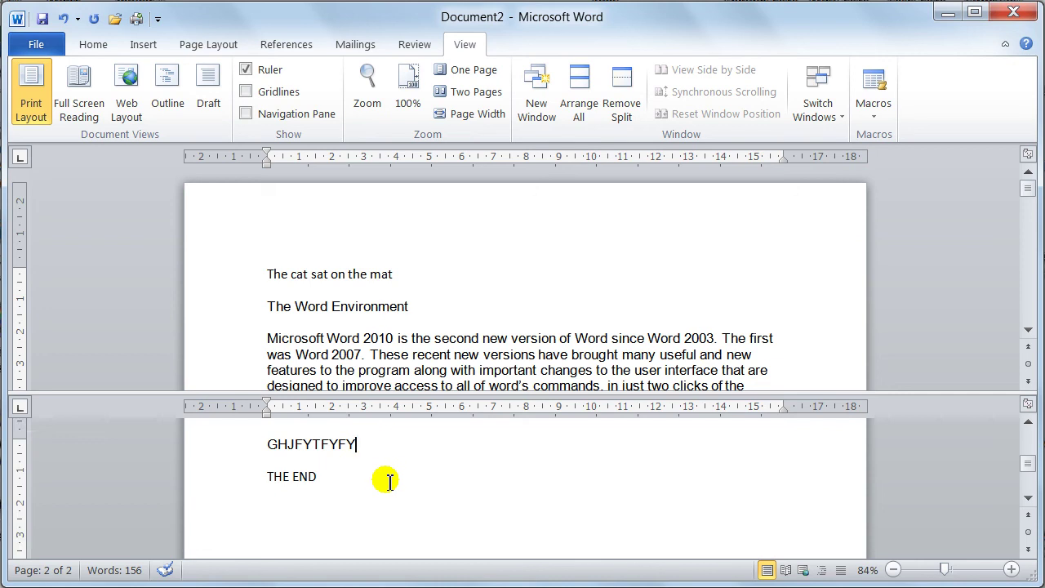
key("Return")
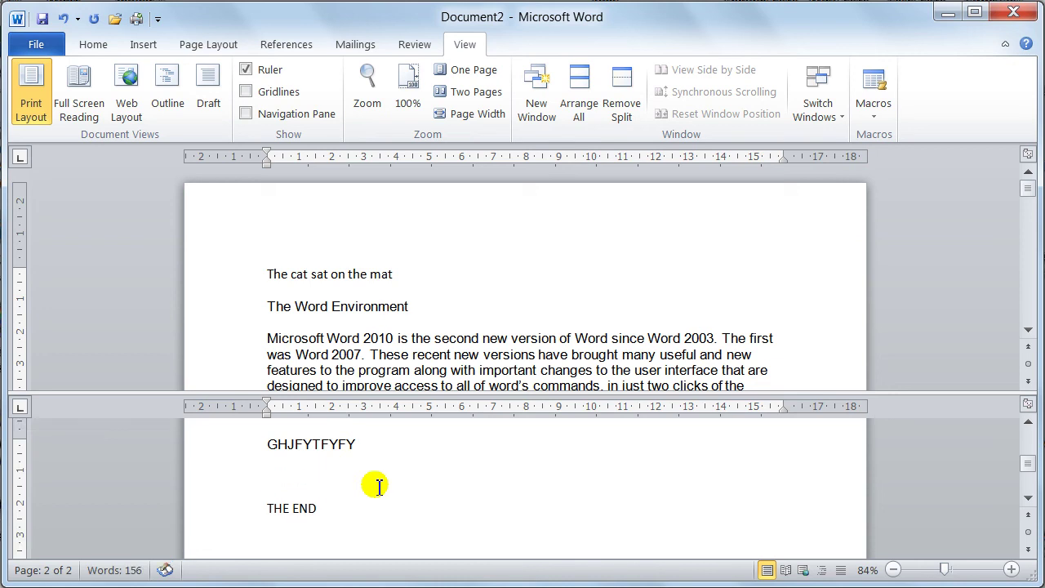
Copy the 'Microsoft Word 2010…' paragraph from the upper pane onto the blank line above THE END
left_click(264, 341)
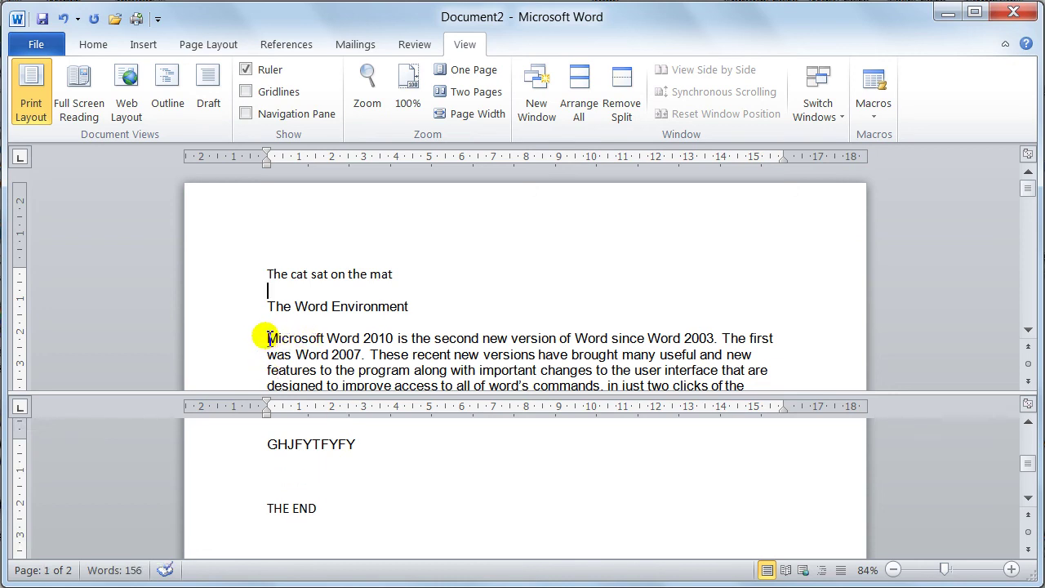
left_click_drag(267, 338, 417, 304)
key("ctrl+c")
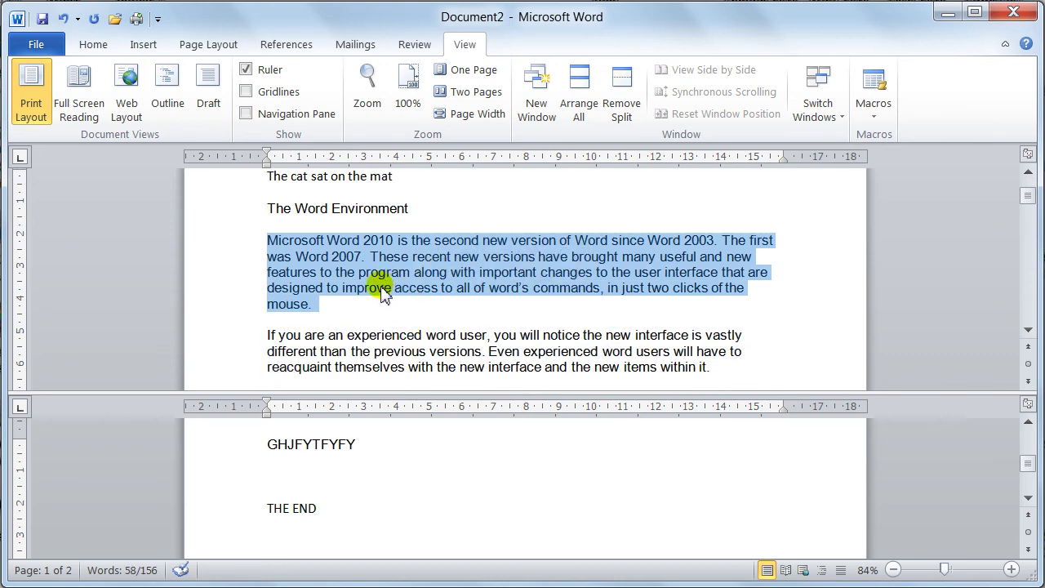
left_click(281, 475)
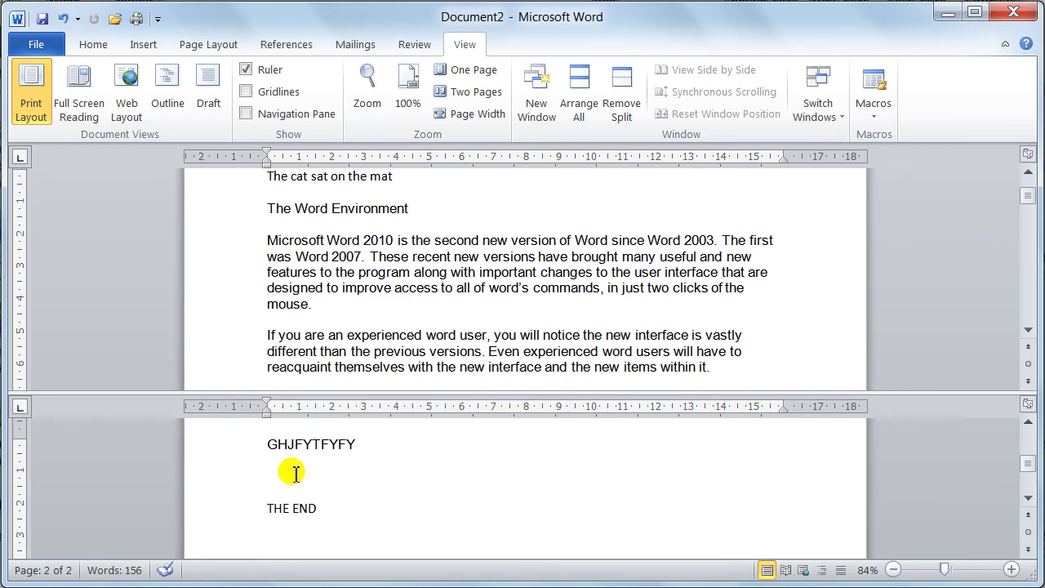
key("ctrl+v")
scroll(376, 478, "down", 1)
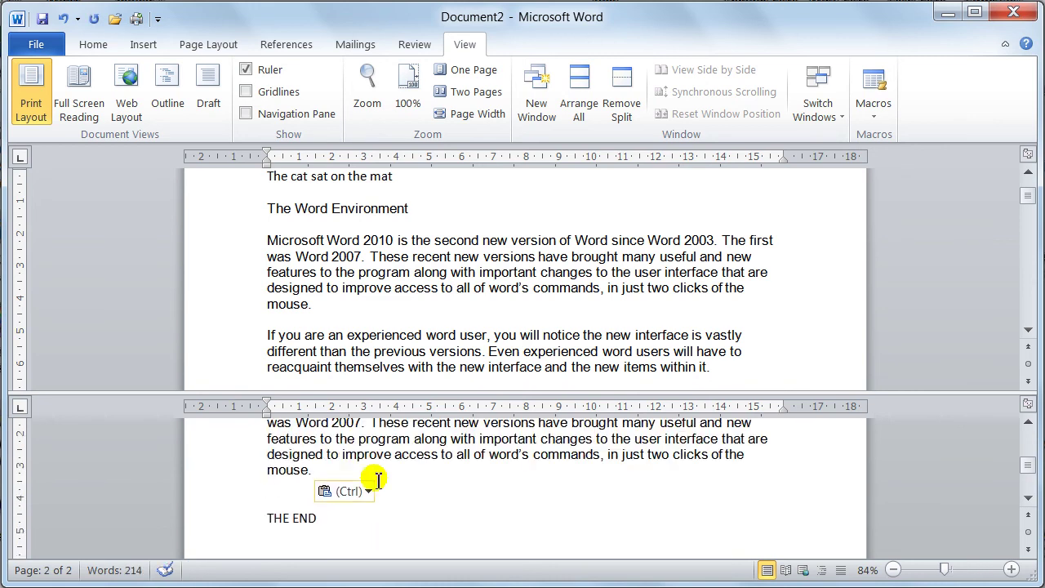
scroll(374, 481, "up", 2)
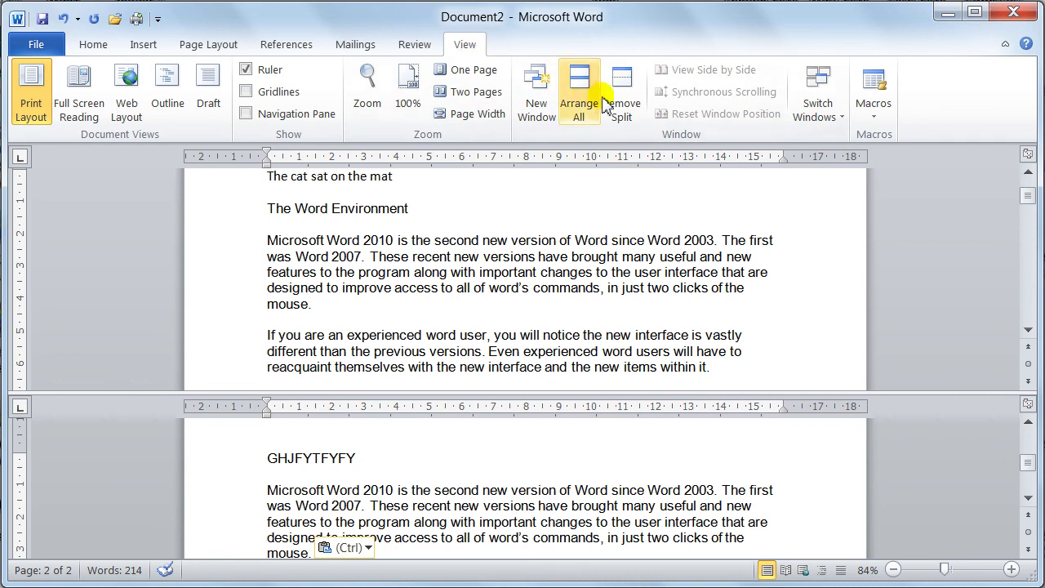
Remove the split, deselect the paragraph, and scroll back to the top of page 1
left_click(624, 110)
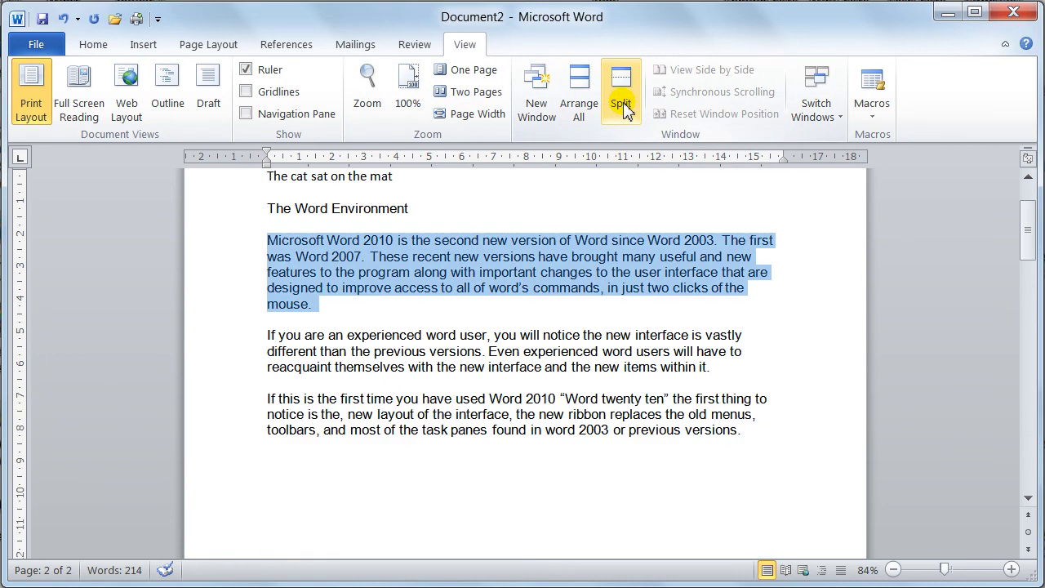
left_click(644, 303)
scroll(644, 303, "down", 15)
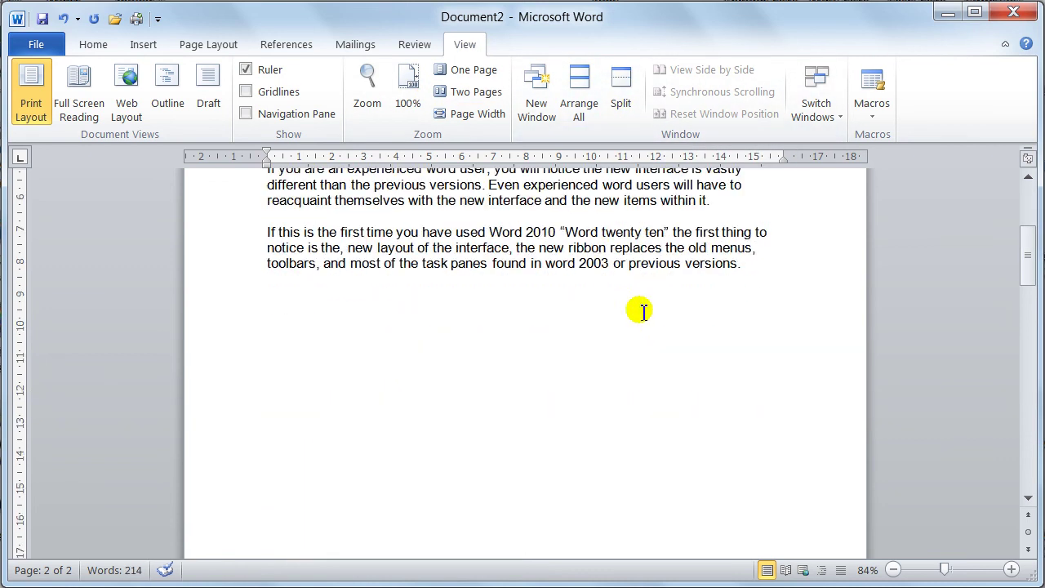
scroll(640, 298, "down", 2)
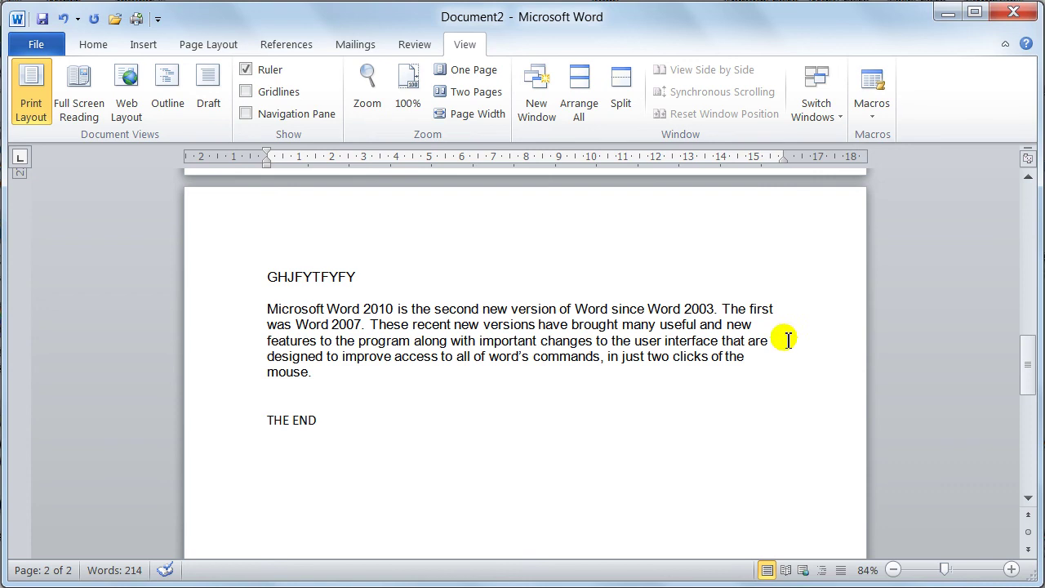
scroll(786, 339, "up", 10)
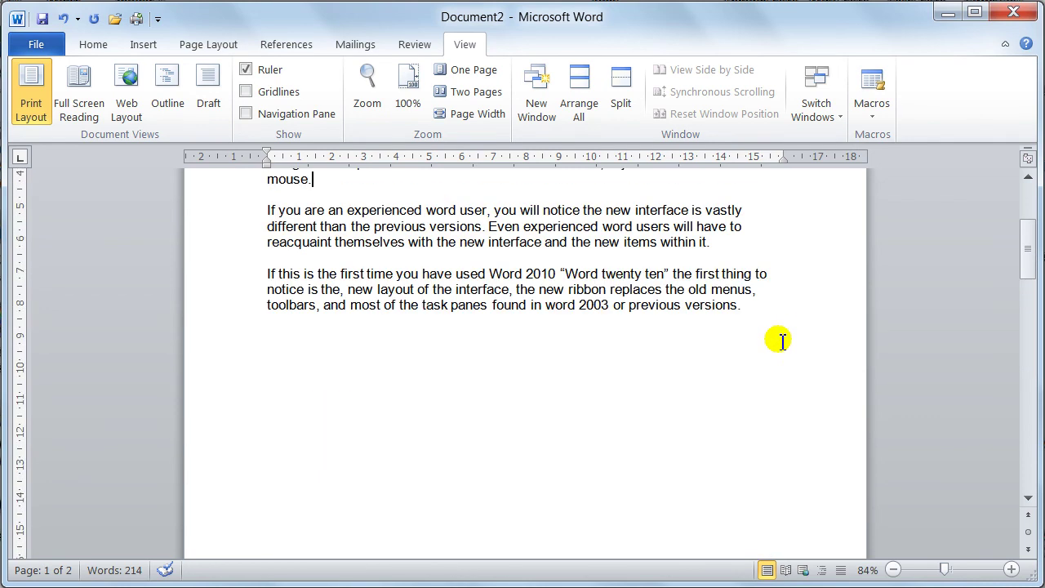
scroll(786, 340, "up", 5)
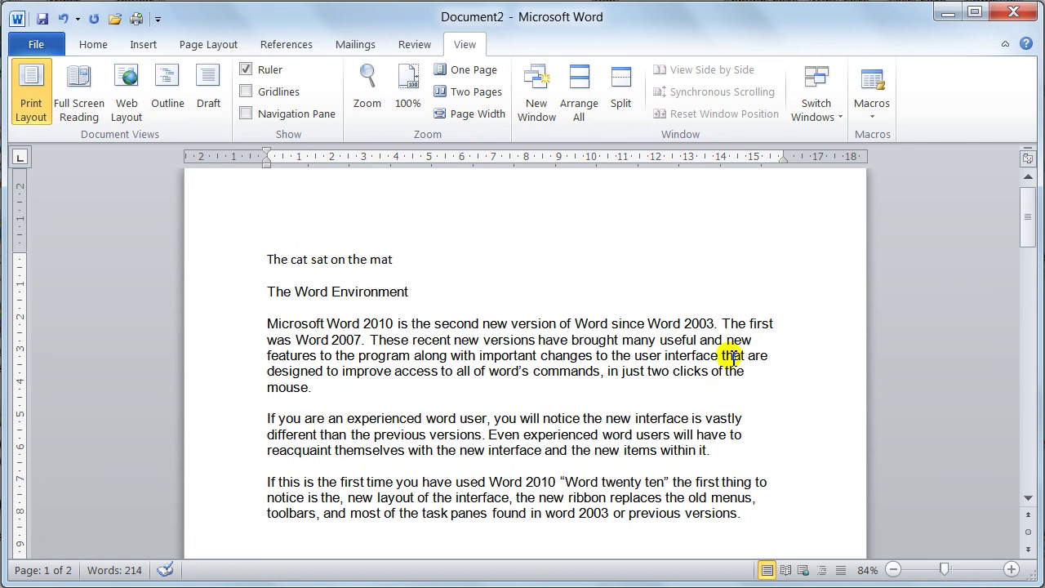
Select the entire 'Microsoft Word 2010 is the second new version…' paragraph from the left margin
left_click_drag(266, 322, 318, 388)
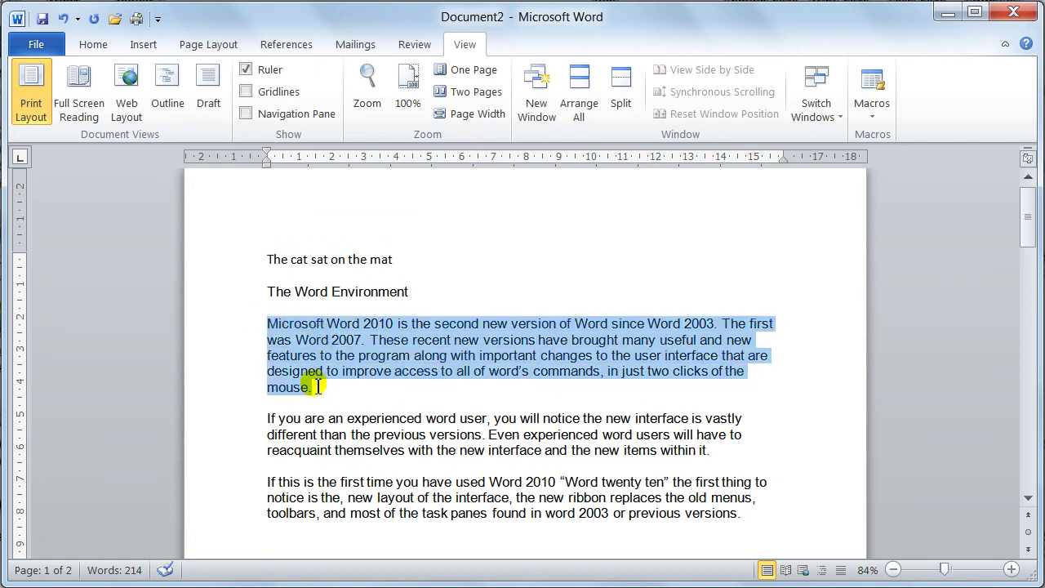
left_click(267, 323)
left_click_drag(240, 326, 255, 392)
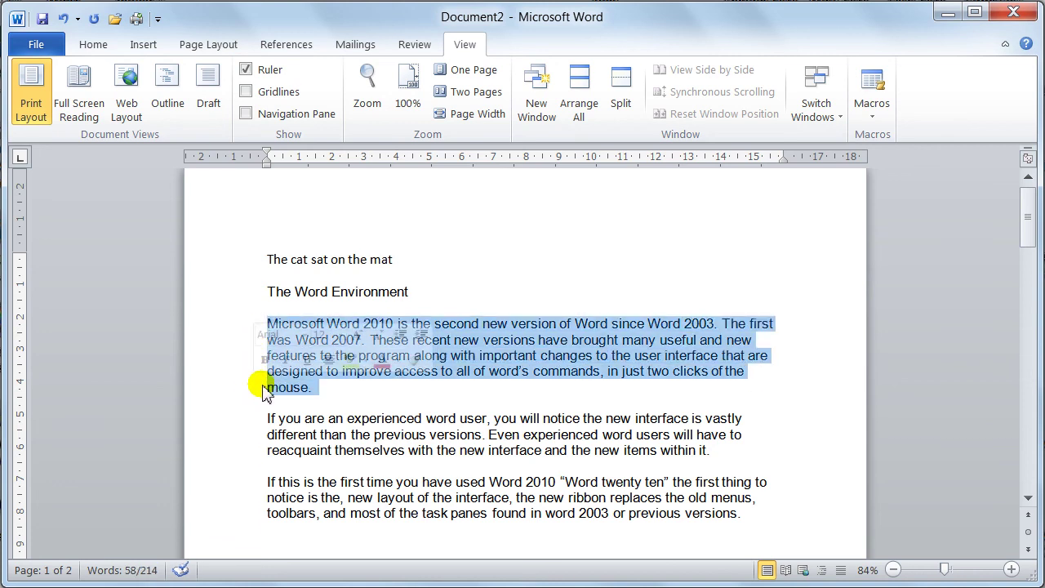
left_click(324, 394)
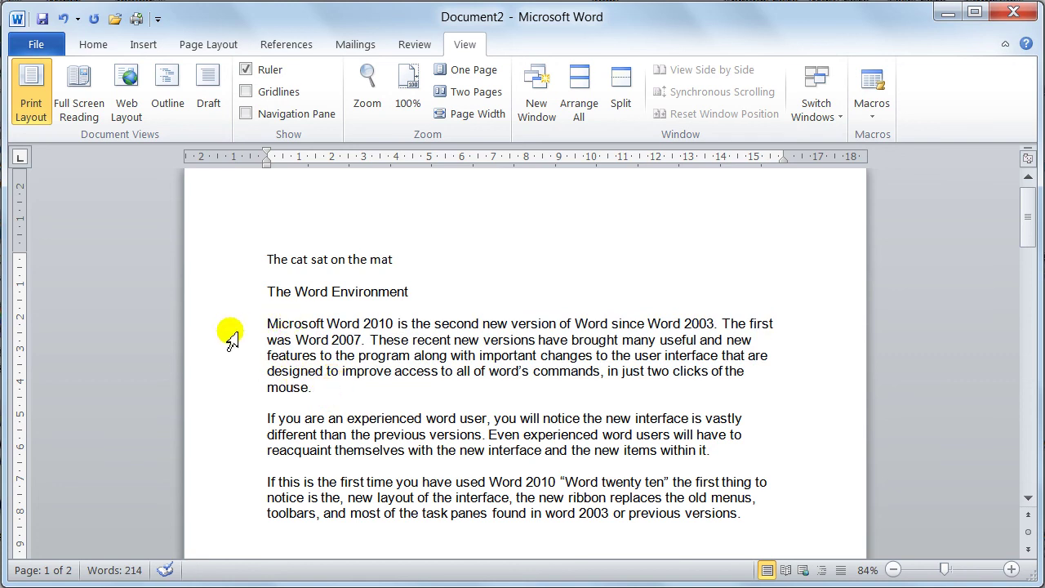
left_click_drag(235, 324, 339, 386)
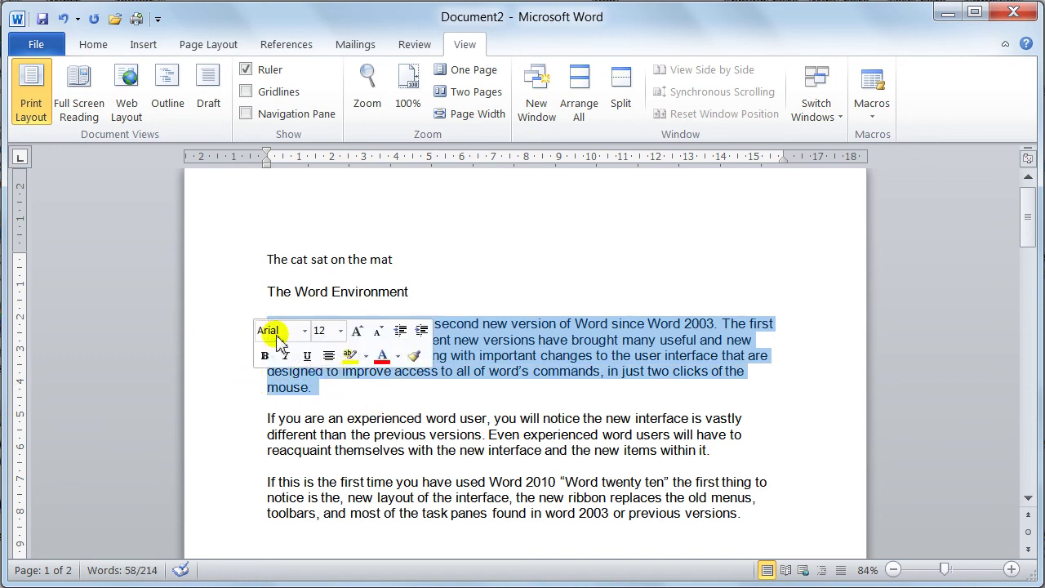
Give the selected 'Microsoft Word 2010…' paragraph red font colour and bold
left_click(93, 44)
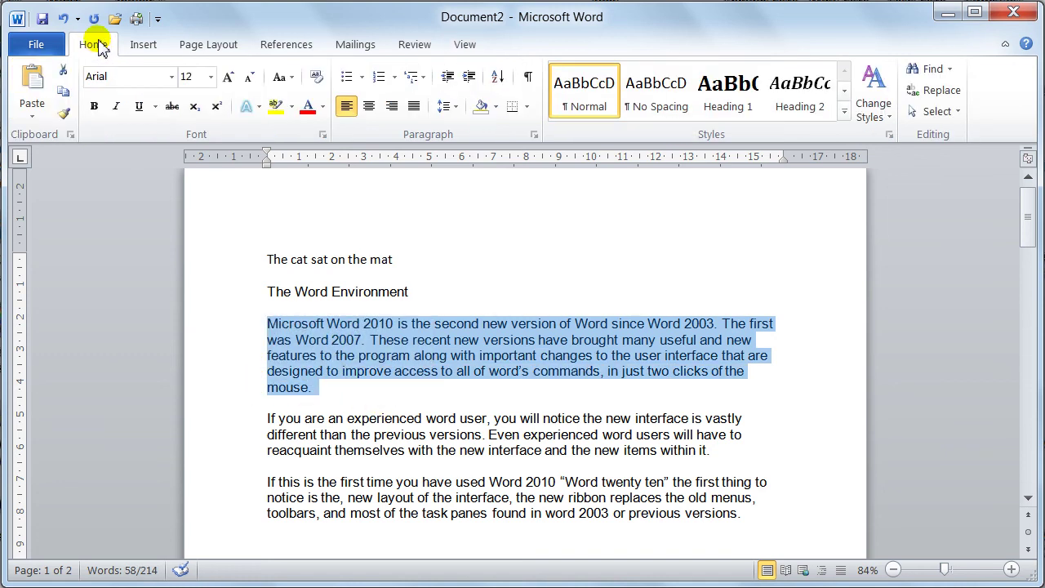
left_click(307, 109)
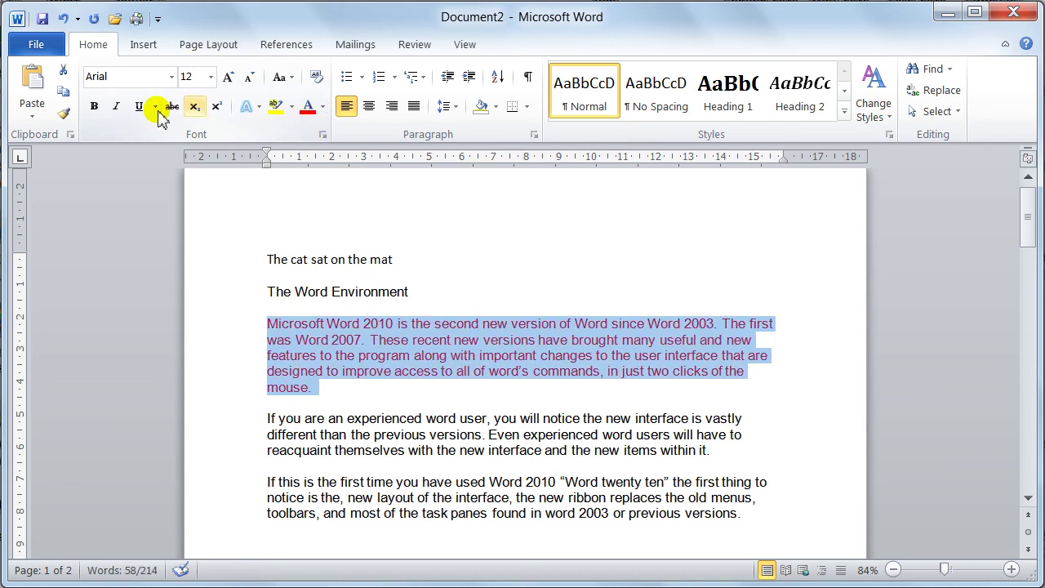
left_click(94, 107)
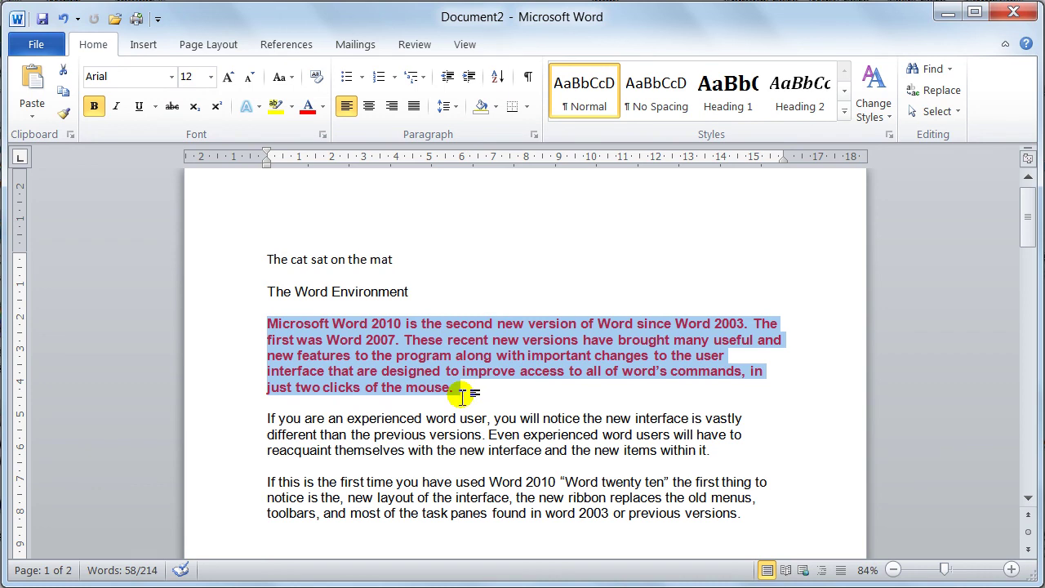
key("Delete")
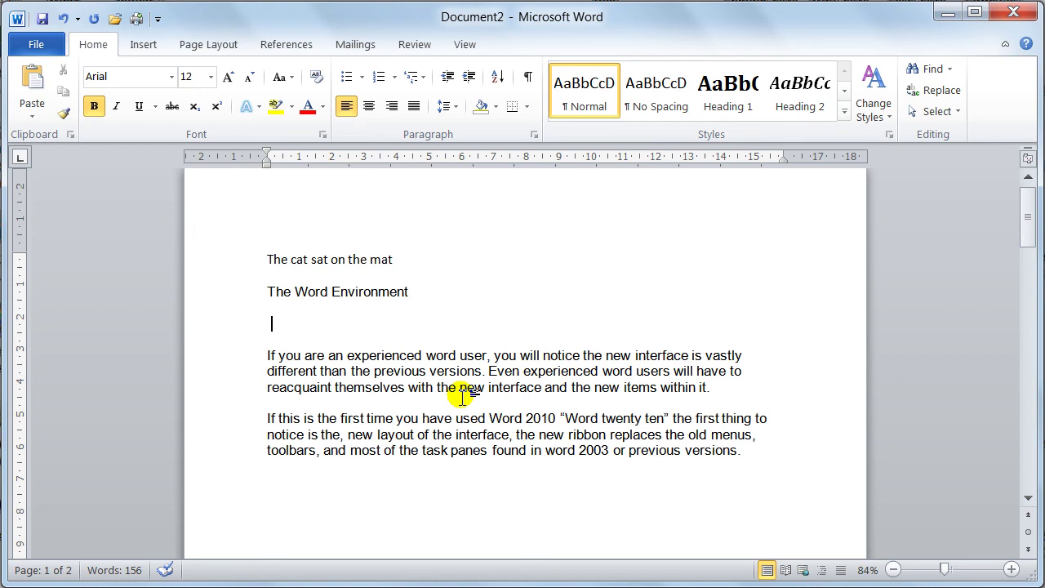
key("ctrl+z")
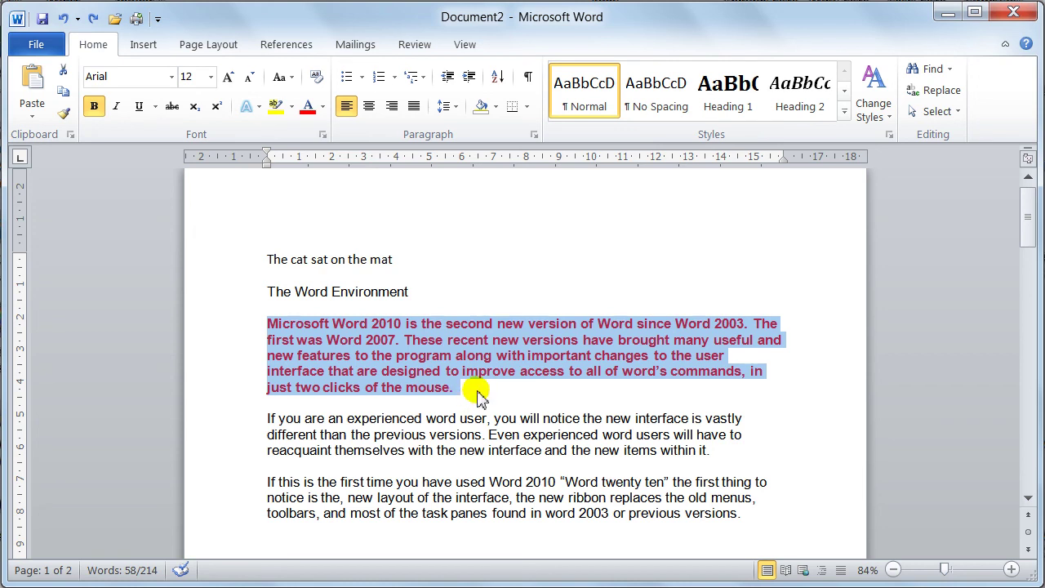
left_click(463, 399)
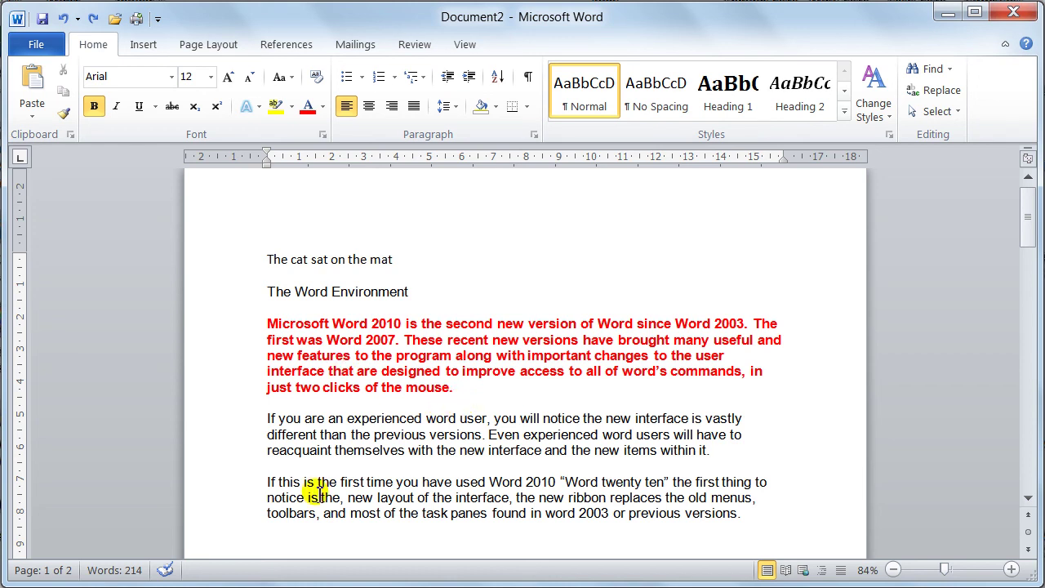
left_click(462, 382)
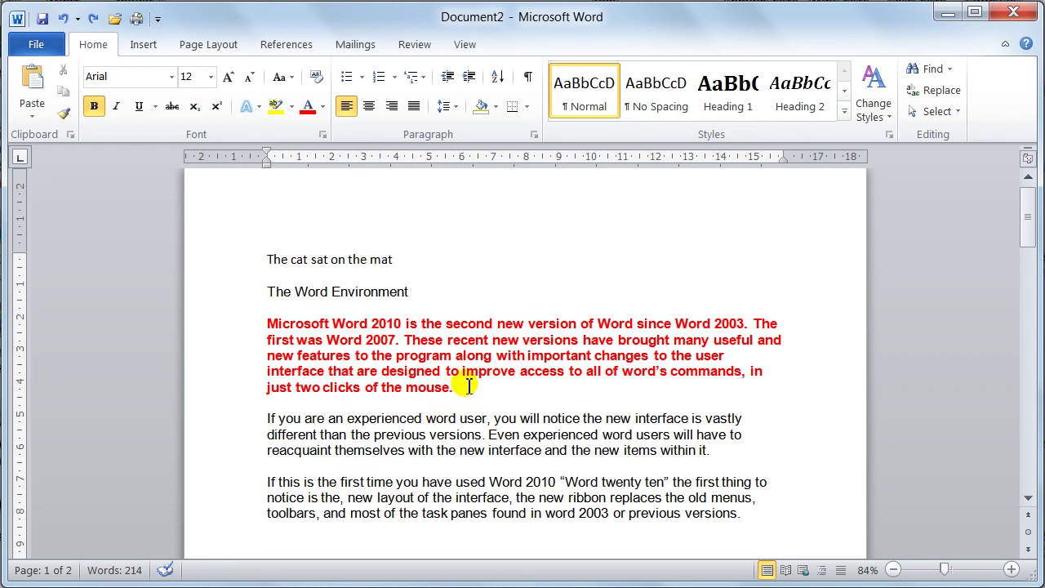